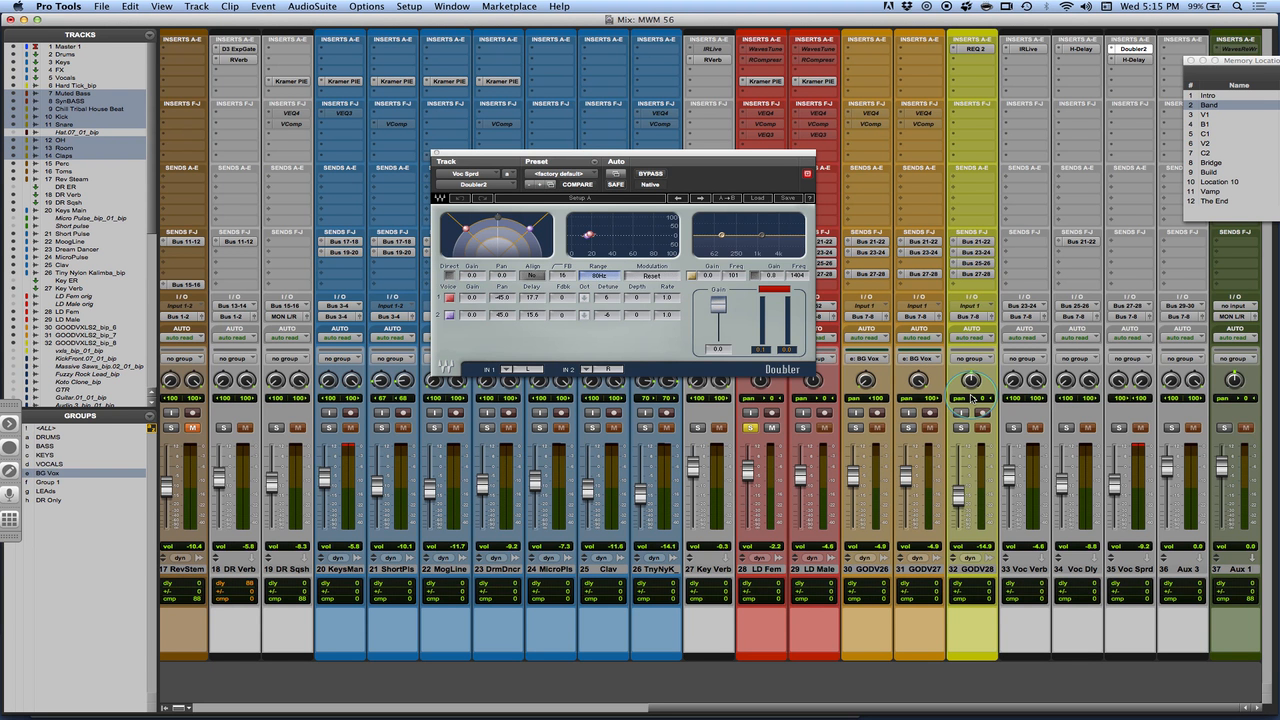
pyautogui.click(728, 275)
pyautogui.click(773, 291)
pyautogui.click(543, 315)
pyautogui.click(608, 297)
pyautogui.click(606, 311)
pyautogui.moveTo(606, 313); pyautogui.dragTo(607, 308)
# - Bypass the H-Delay insert on the Voc Sprd channel and move the Doubler2 window clear of the vocal channels
pyautogui.click(1141, 61)
pyautogui.click(729, 172)
pyautogui.moveTo(729, 172); pyautogui.dragTo(564, 137)
# - Set the Doubler2 delays to 9.6 for voice 1 and 8.3 for voice 2
pyautogui.click(310, 296)
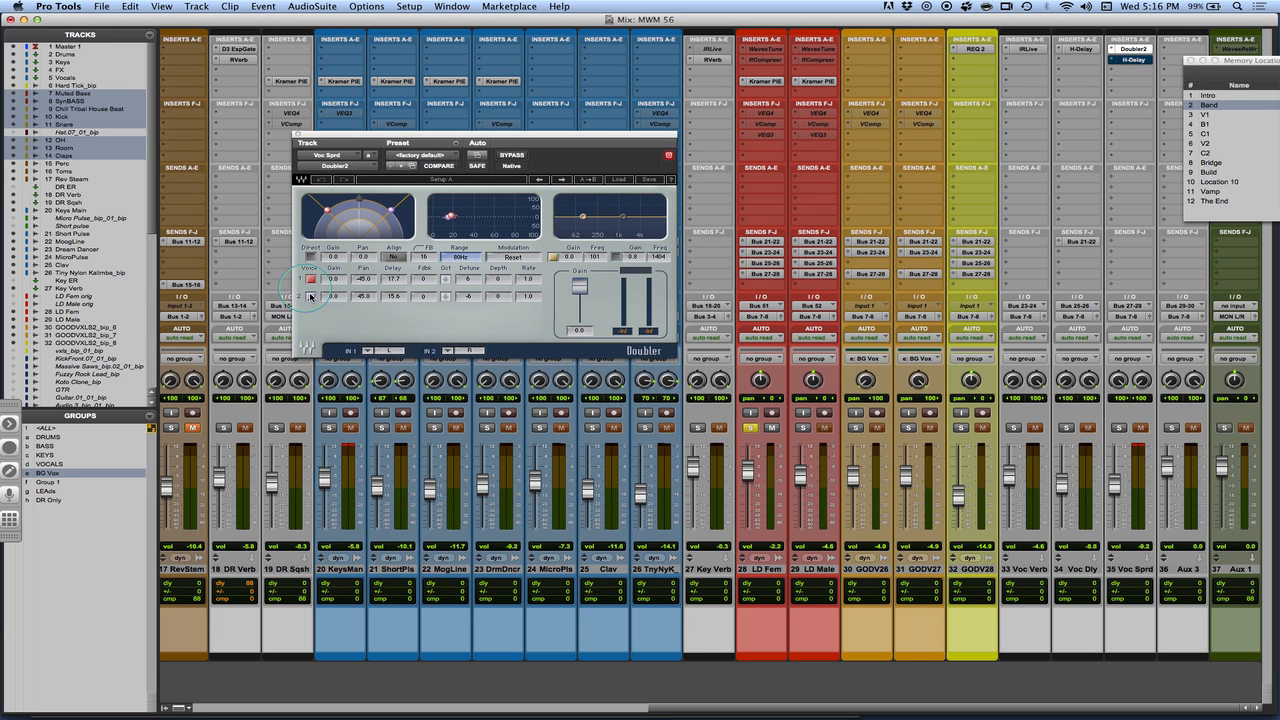
pyautogui.click(309, 295)
pyautogui.click(395, 281)
pyautogui.moveTo(396, 282); pyautogui.dragTo(358, 286)
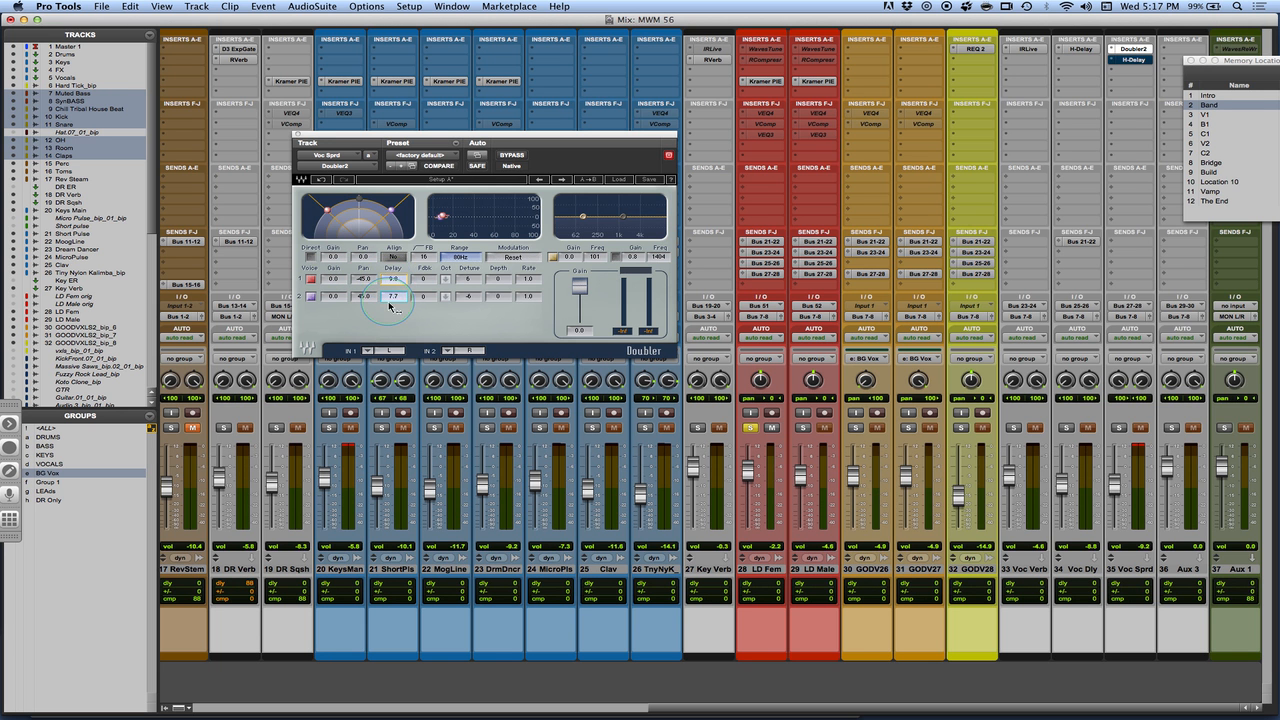
pyautogui.write('0.1')
pyautogui.moveTo(390, 300)
pyautogui.mouseDown()
pyautogui.moveTo(390, 317)
pyautogui.moveTo(397, 303)
pyautogui.mouseUp()
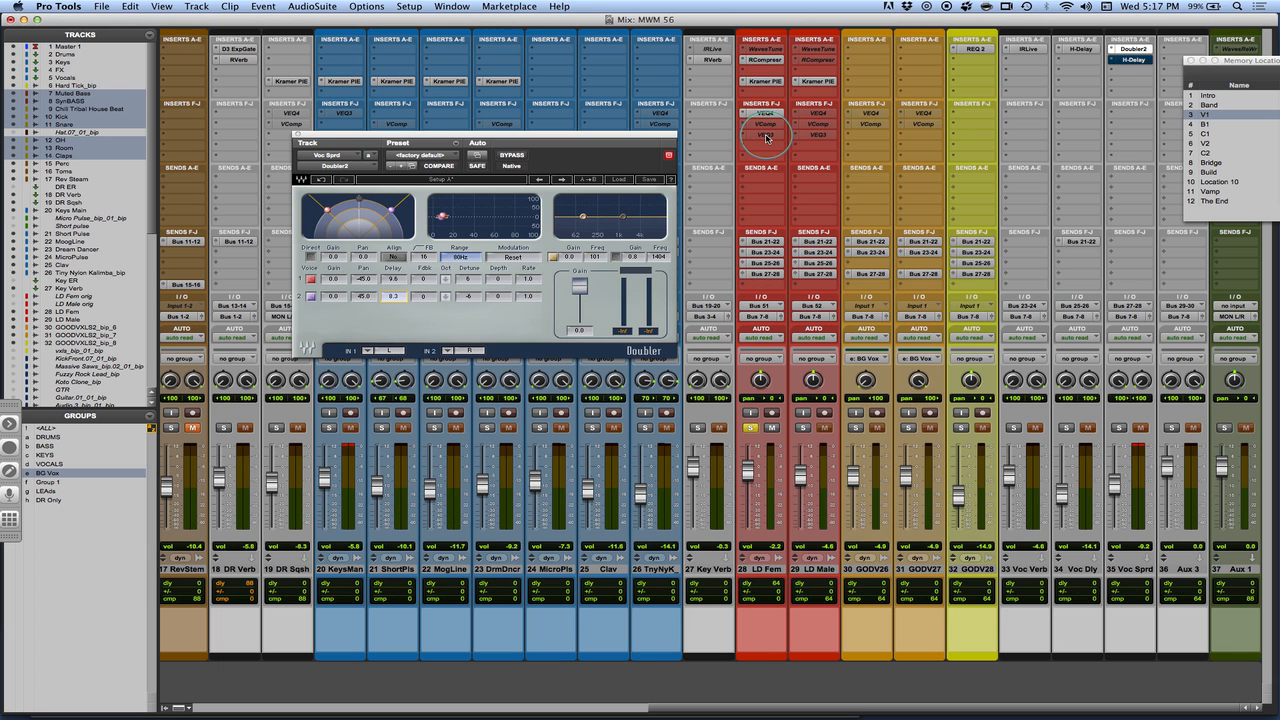
# - Make the Kramer PIE insert on LD Fem inactive and raise the Master 1 fader to about +7.5 dB
pyautogui.keyDown('ctrl'); pyautogui.keyDown('super'); pyautogui.click(761, 81); pyautogui.keyUp('super'); pyautogui.keyUp('ctrl')
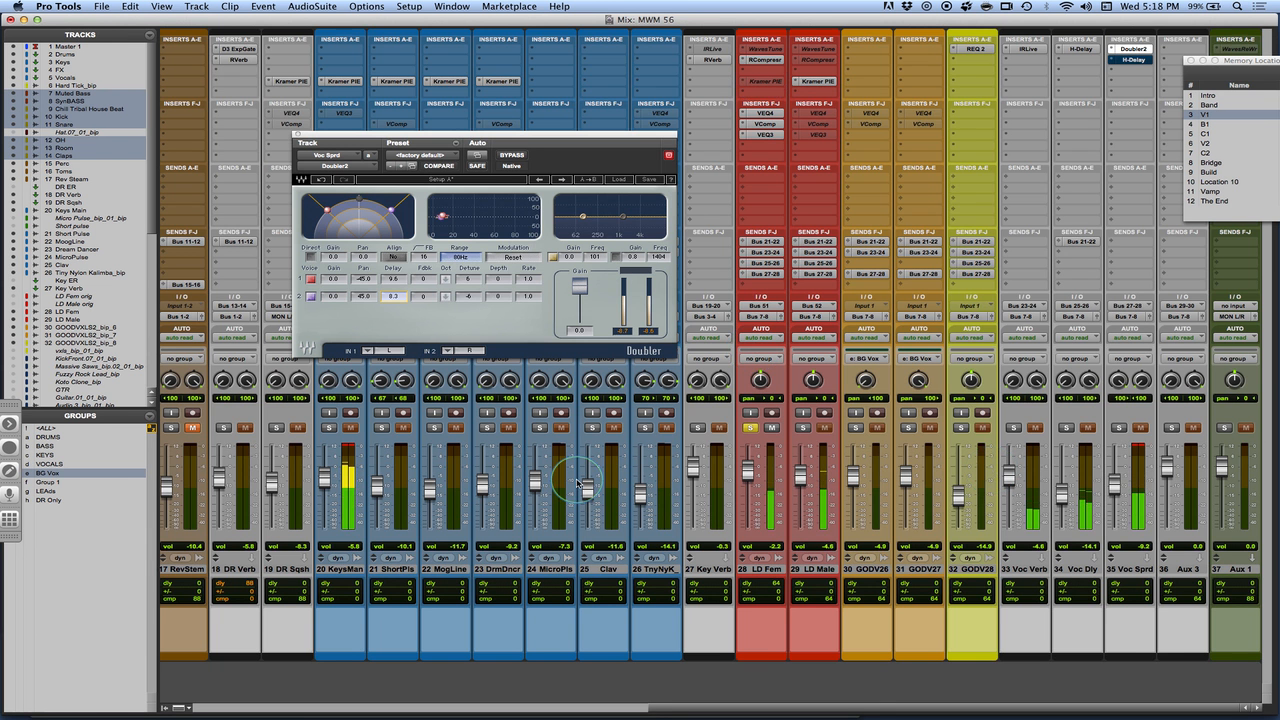
pyautogui.hscroll(-5, 577, 484)
pyautogui.hscroll(-2, 577, 484)
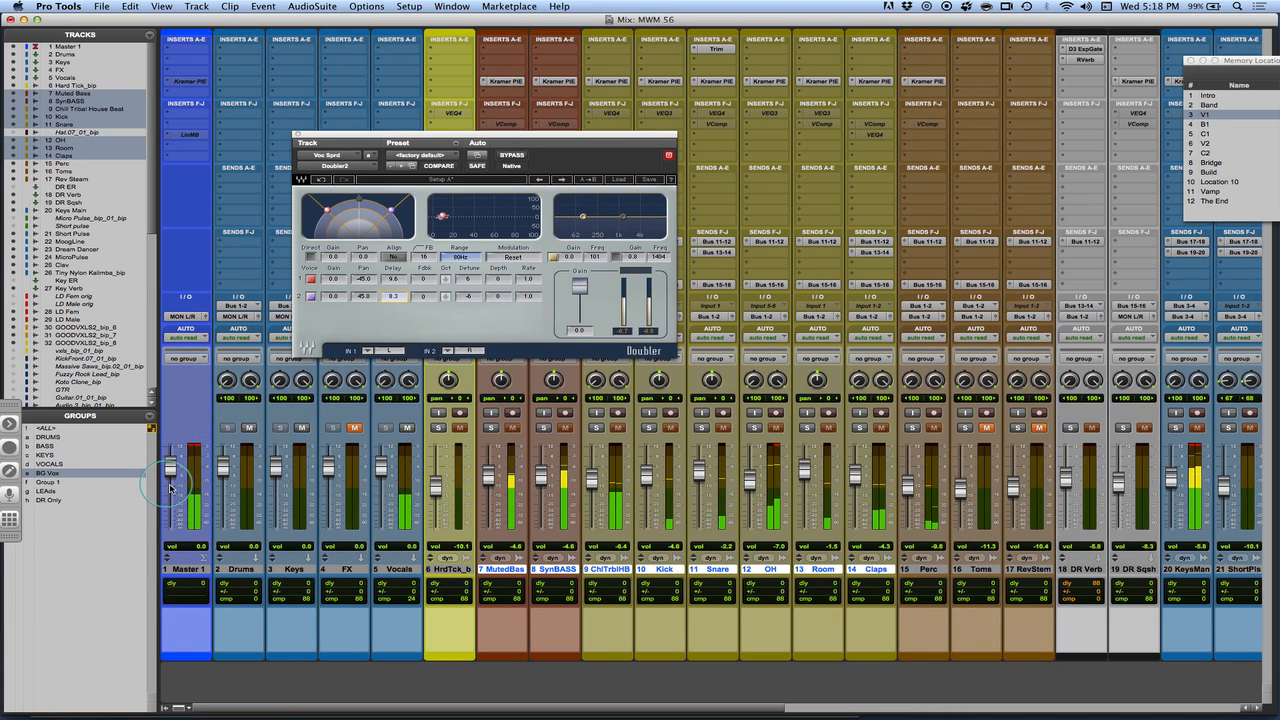
pyautogui.moveTo(170, 488); pyautogui.dragTo(170, 462)
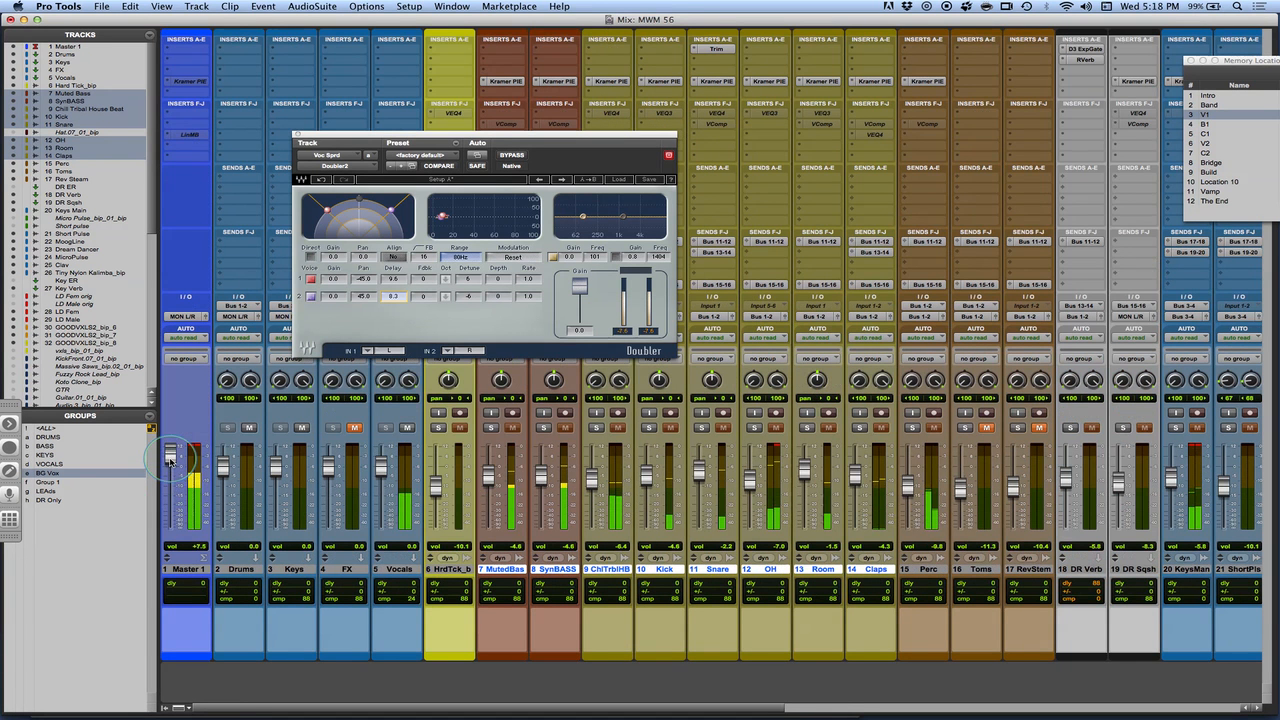
# - Solo the Voc Sprd return and mute the LD Male, Voc Verb and Voc Dly channels
pyautogui.hscroll(5, 421, 485)
pyautogui.hscroll(15, 421, 485)
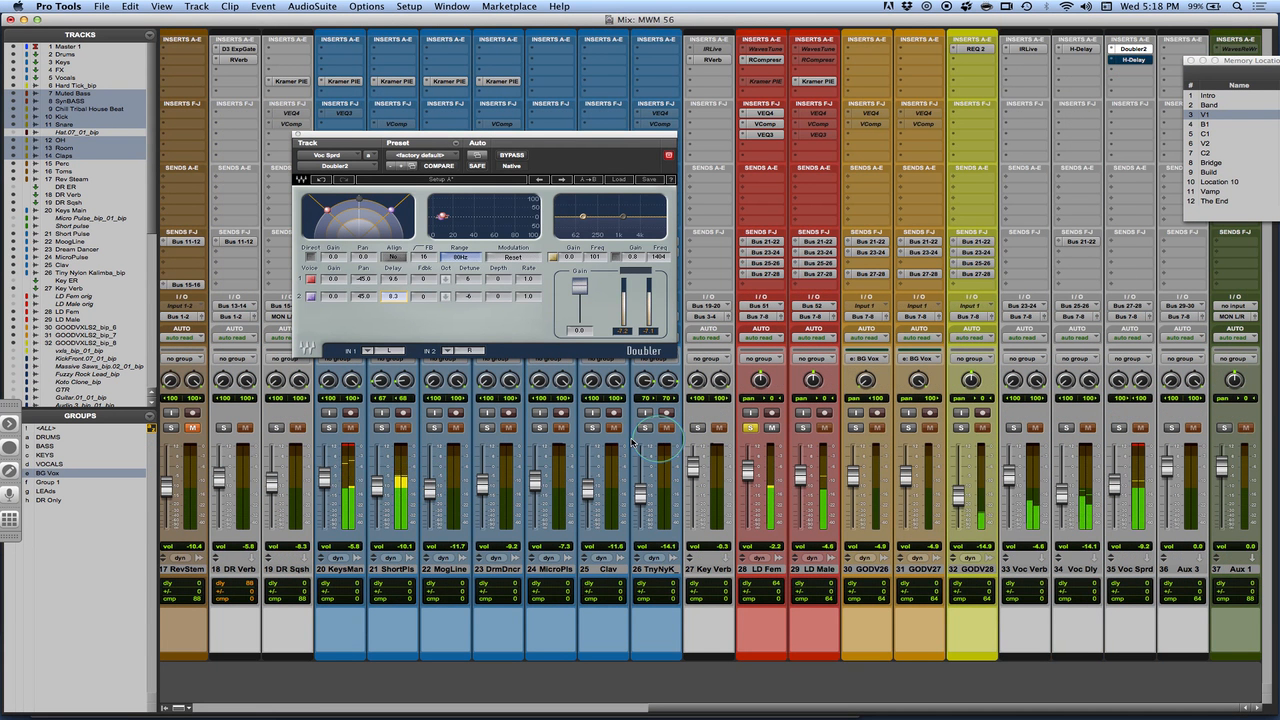
pyautogui.click(1119, 428)
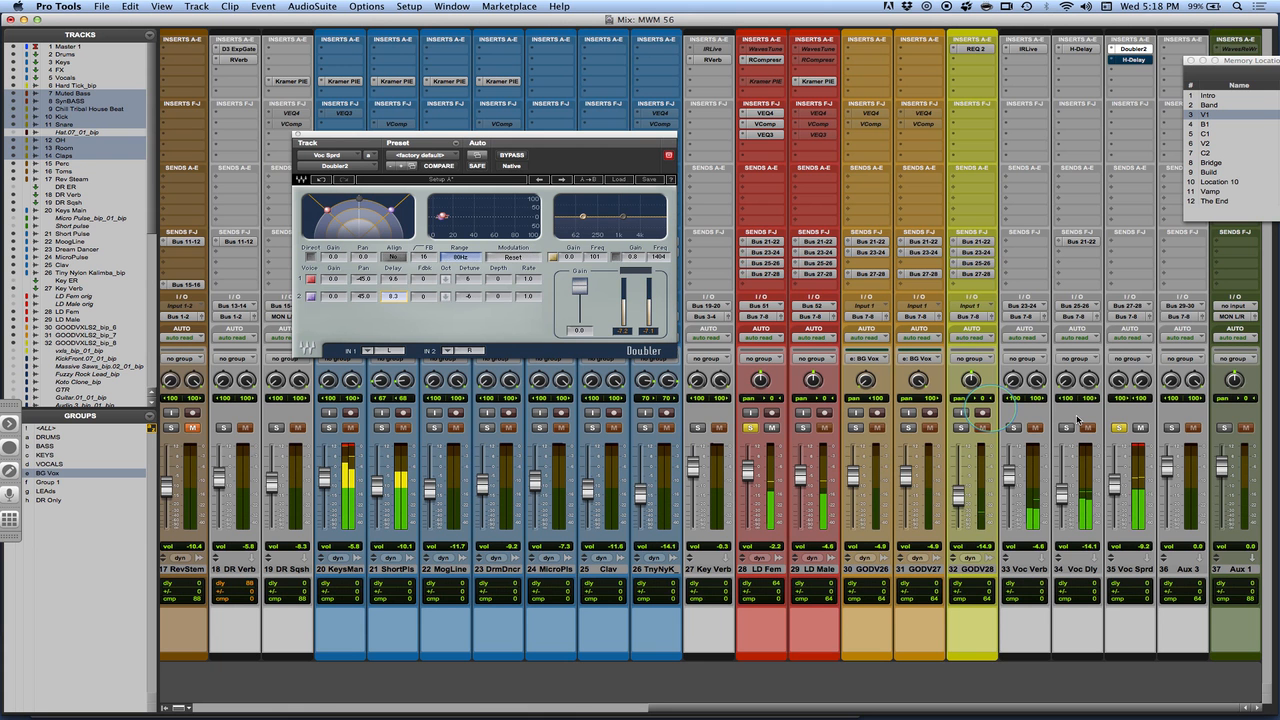
pyautogui.click(824, 429)
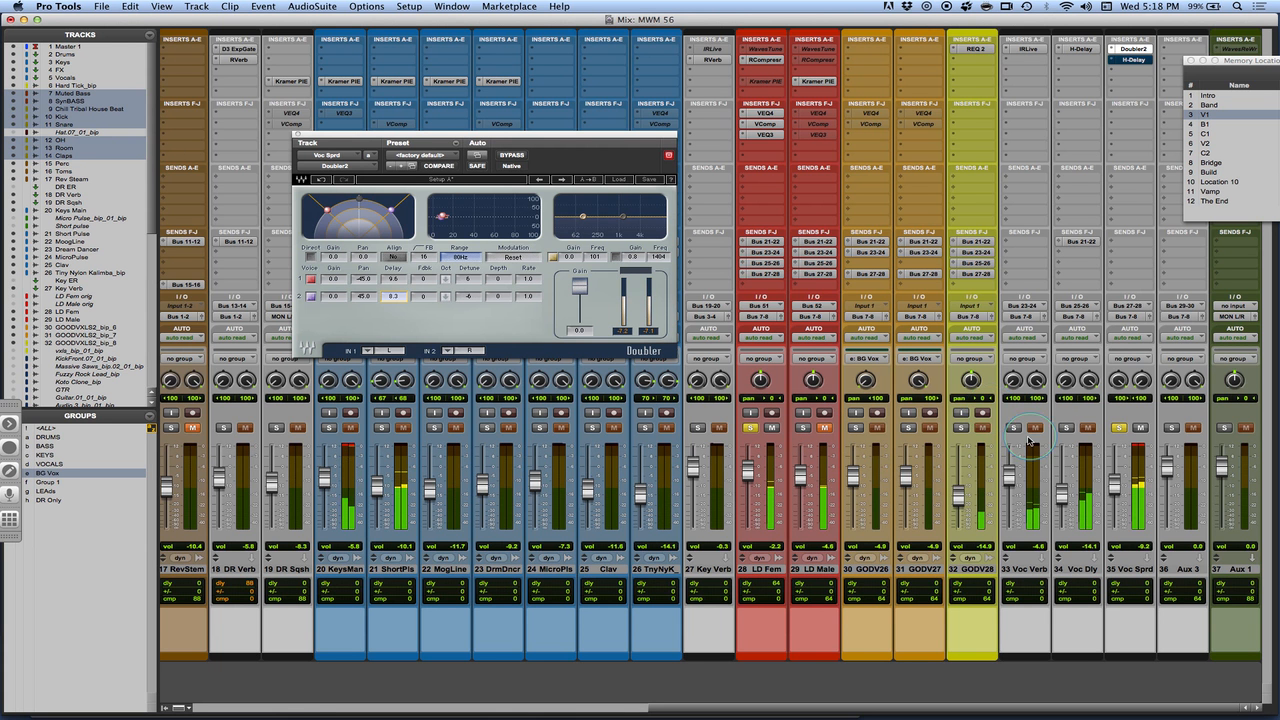
pyautogui.click(1088, 429)
pyautogui.click(1140, 429)
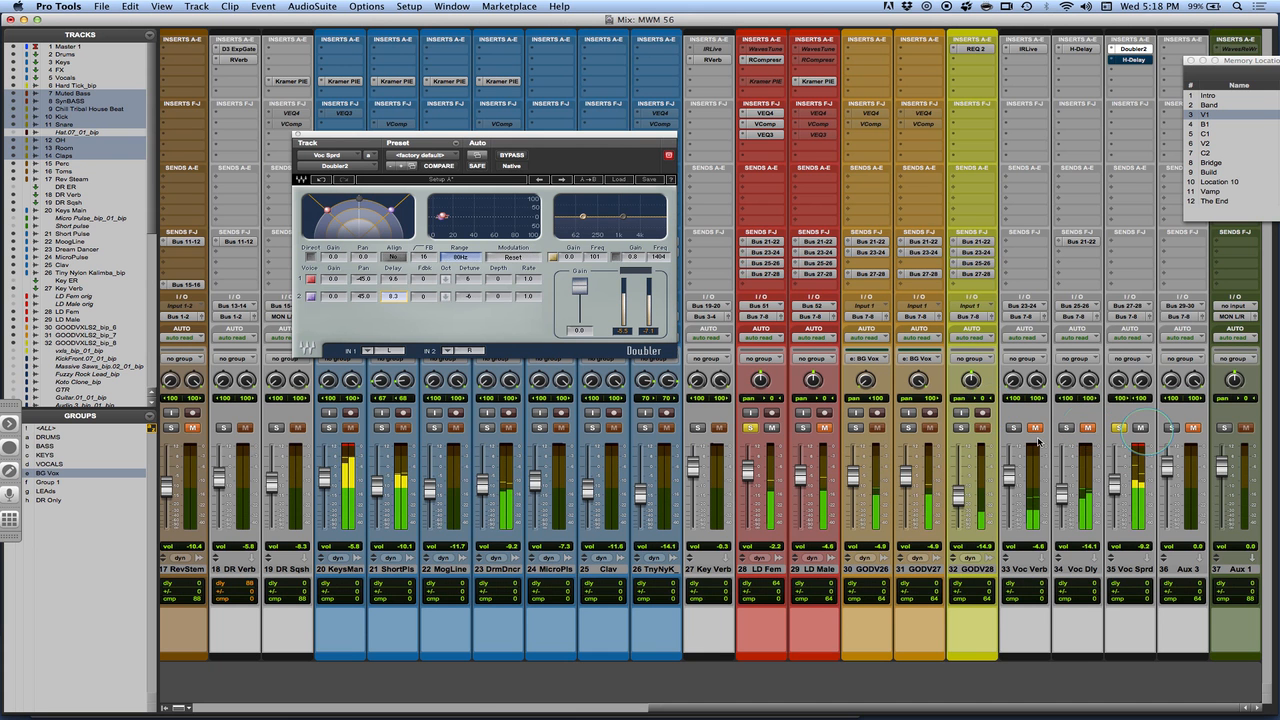
pyautogui.click(924, 430)
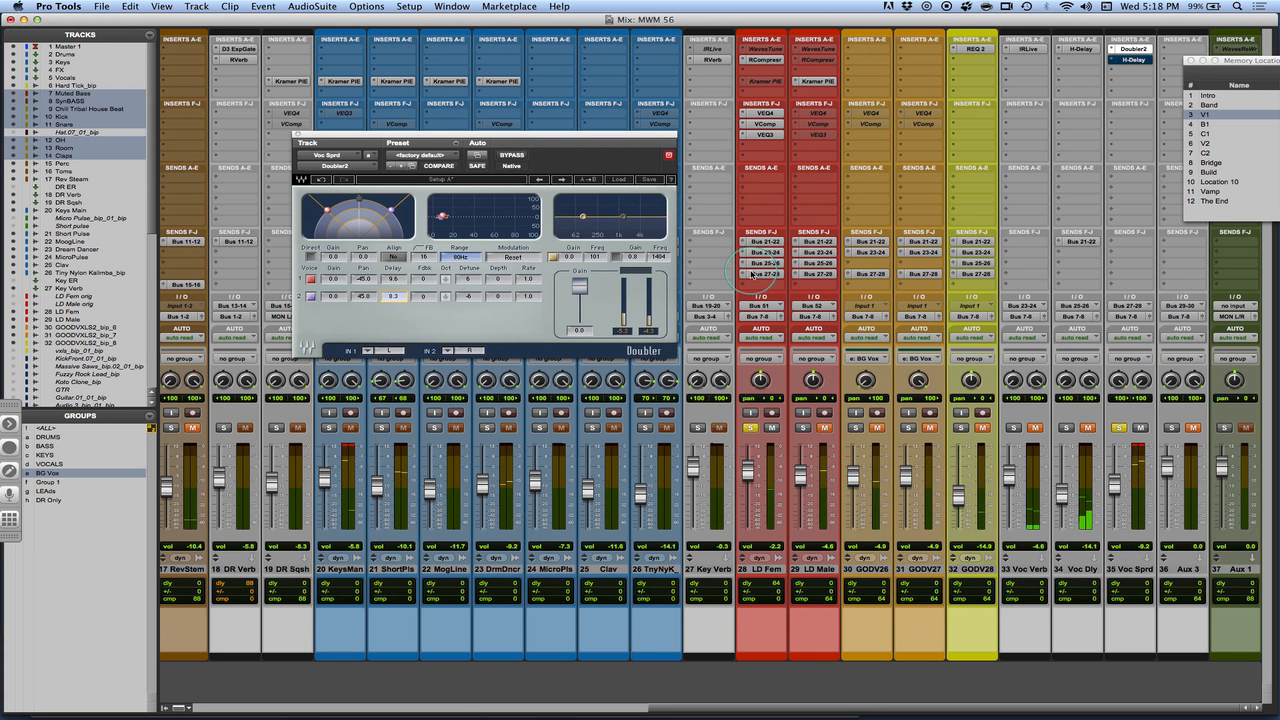
# - Bypass the effect sends on the LD Male and GODV channels, and set the unmuted Voc Sprd fader to about -9.3 dB
pyautogui.click(815, 264)
pyautogui.moveTo(815, 263); pyautogui.dragTo(976, 281)
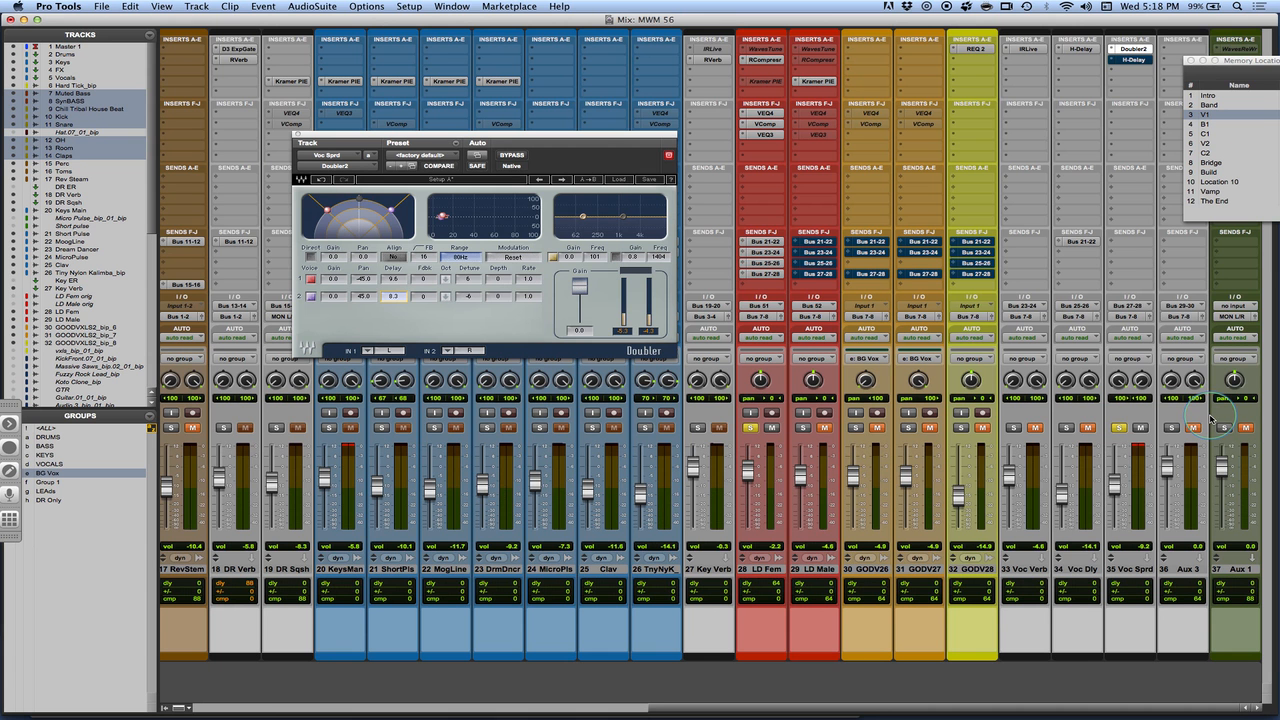
pyautogui.click(1139, 430)
pyautogui.moveTo(1114, 489); pyautogui.dragTo(1115, 485)
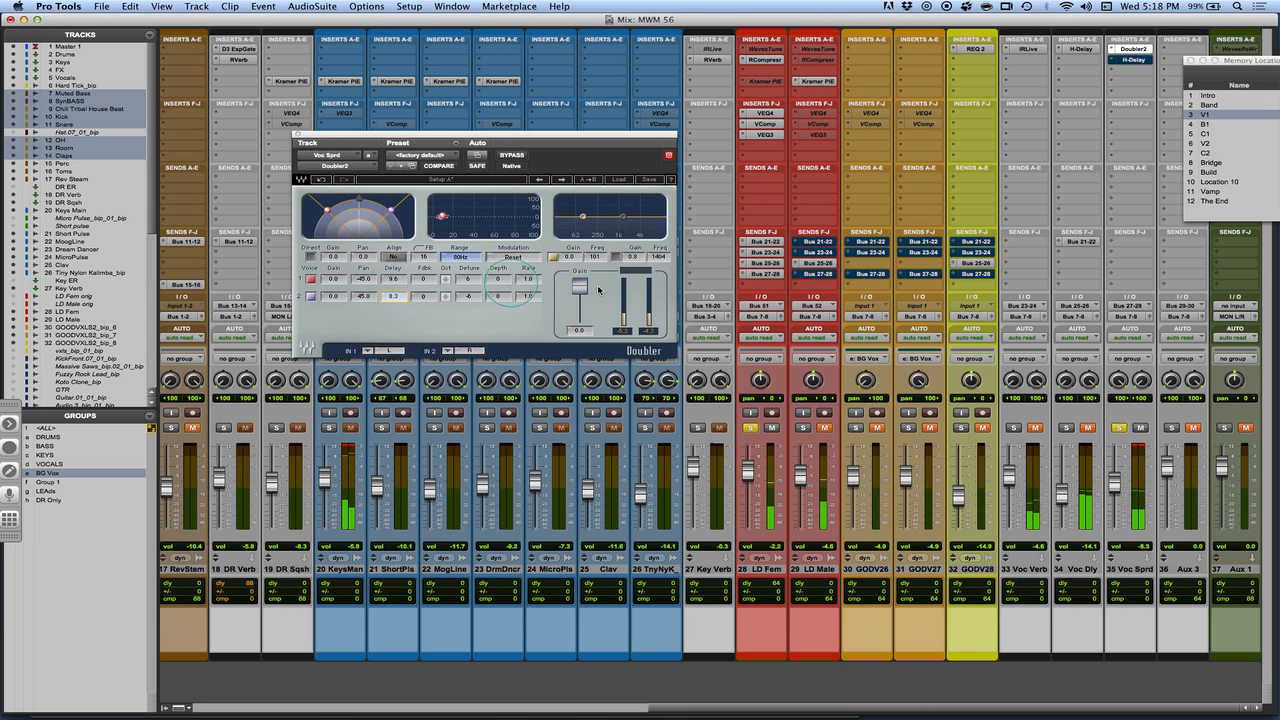
# - Raise both Doubler2 voice delays together in small increments to 17.2 for voice 1 and 15.9 for voice 2
pyautogui.click(398, 285)
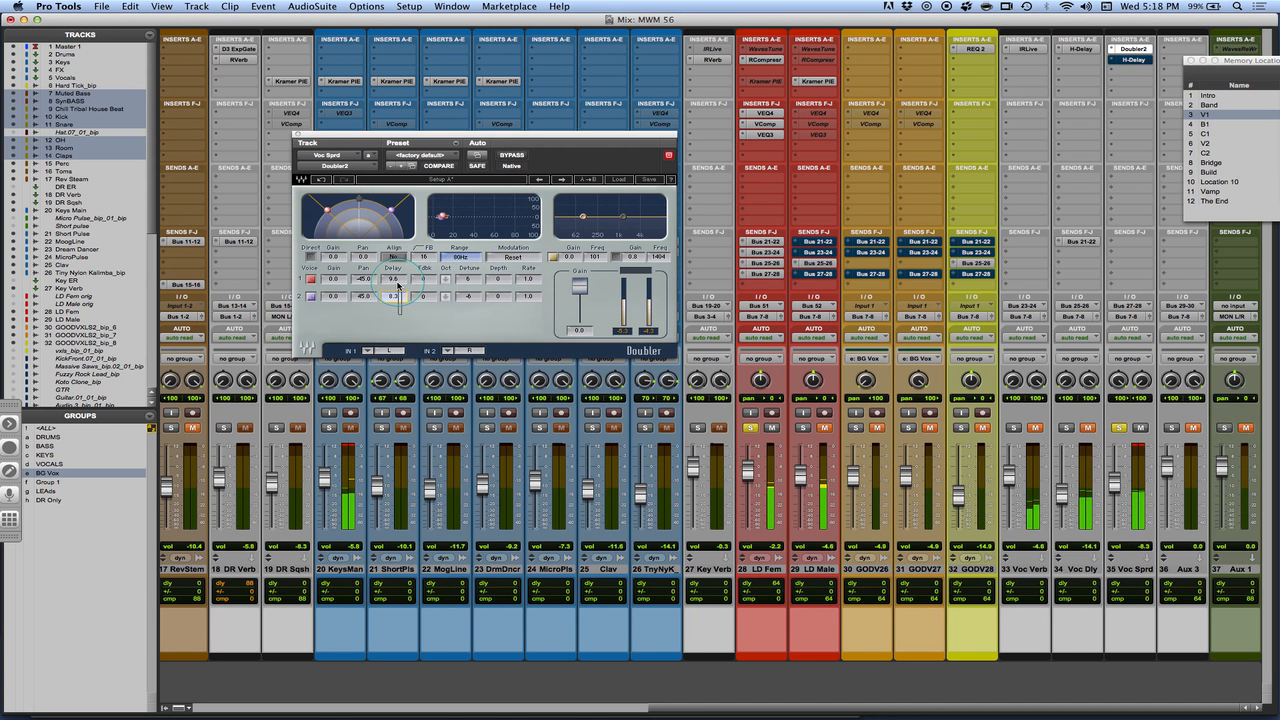
pyautogui.click(398, 284)
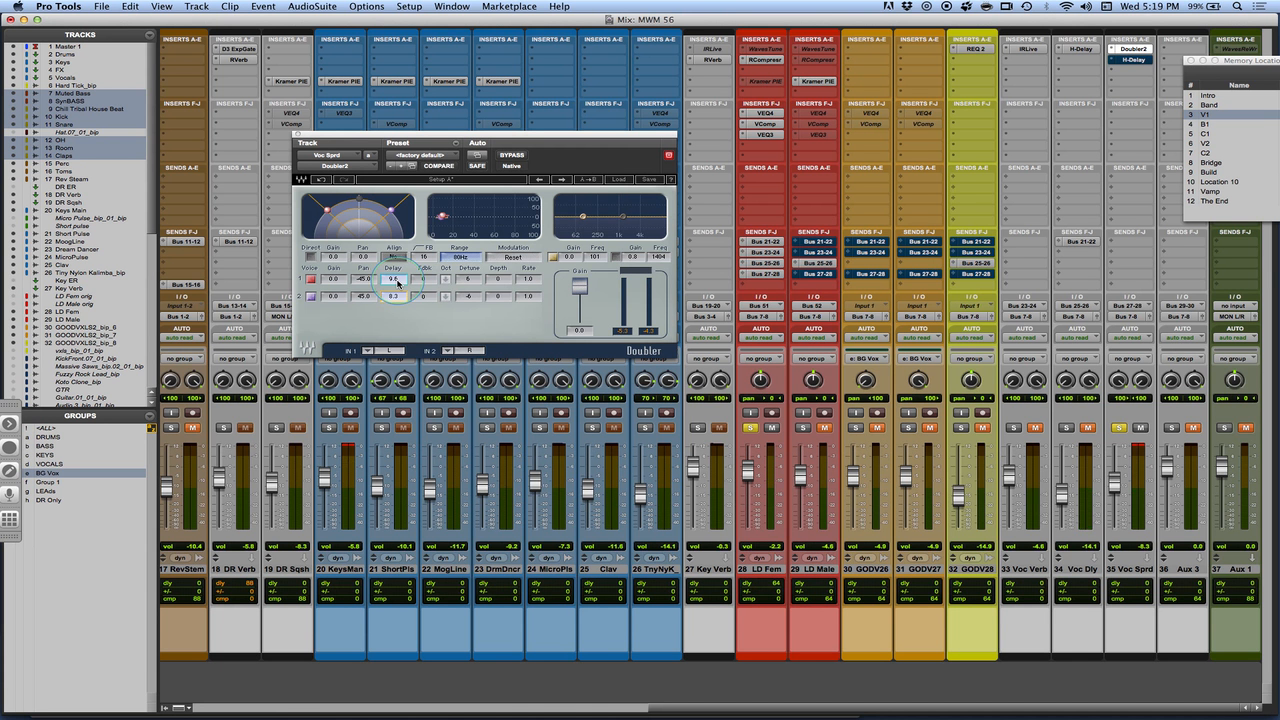
pyautogui.write('9.6')
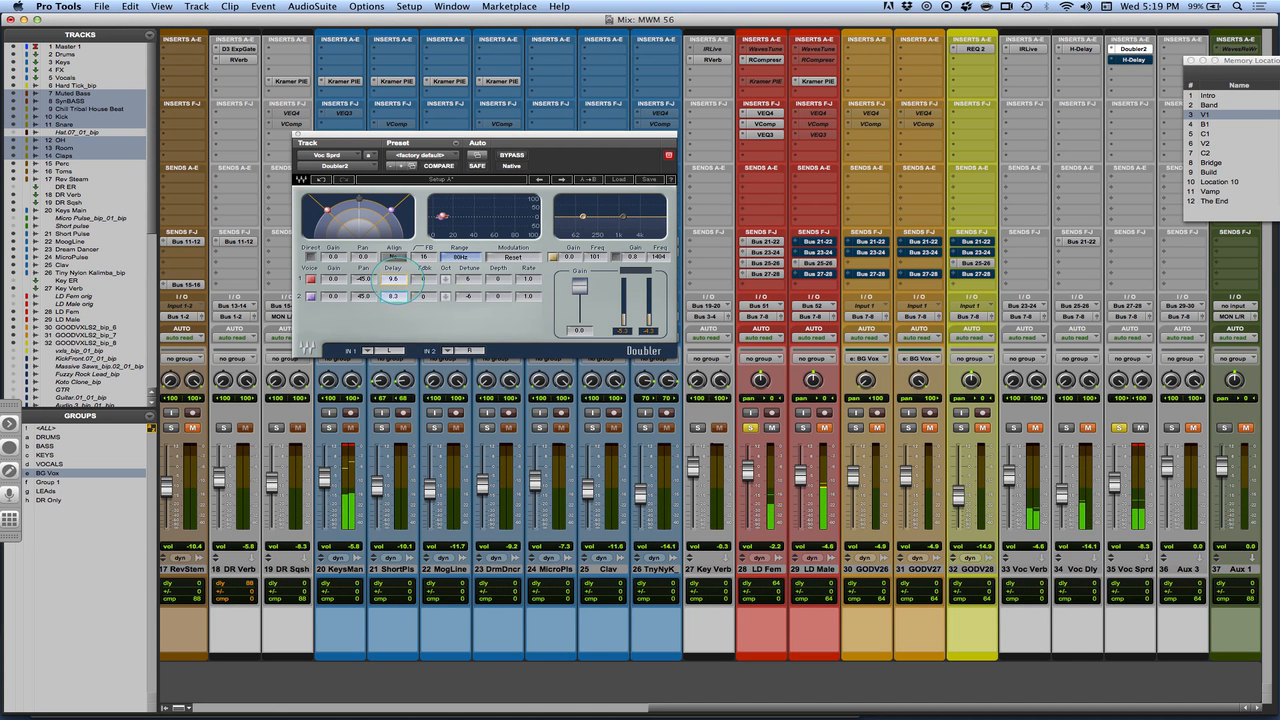
pyautogui.press('Up')
pyautogui.press('Up')
pyautogui.press('Up')
pyautogui.press('Up')
pyautogui.press('Up')
pyautogui.press('Up')
pyautogui.press('Up')
pyautogui.press('Up')
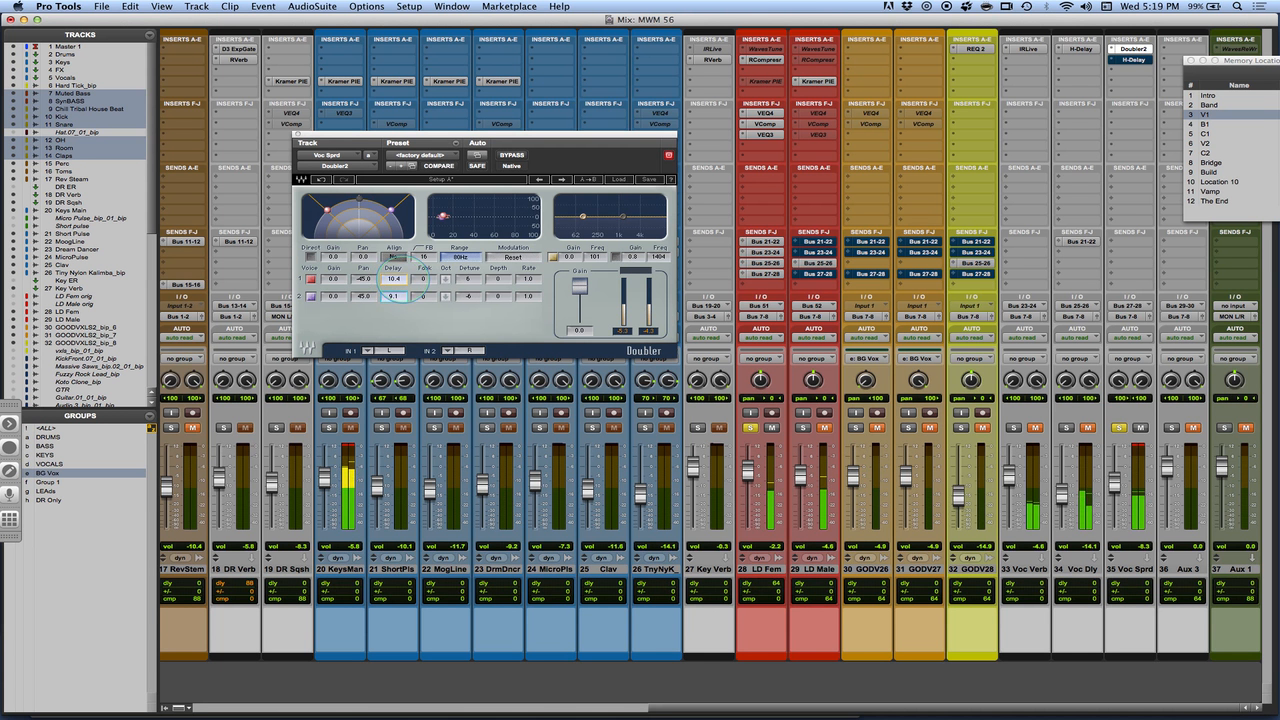
pyautogui.press('Up')
pyautogui.press('Up')
pyautogui.press('Up')
pyautogui.press('Up')
pyautogui.press('Up')
pyautogui.press('Up')
pyautogui.press('Up')
pyautogui.press('Up')
pyautogui.press('Up')
pyautogui.press('Up')
pyautogui.press('Up')
pyautogui.press('Up')
pyautogui.press('Up')
pyautogui.press('Up')
pyautogui.press('Up')
pyautogui.press('Up')
pyautogui.press('Up')
pyautogui.press('Up')
pyautogui.press('Up')
pyautogui.press('Up')
pyautogui.press('Up')
pyautogui.press('Up')
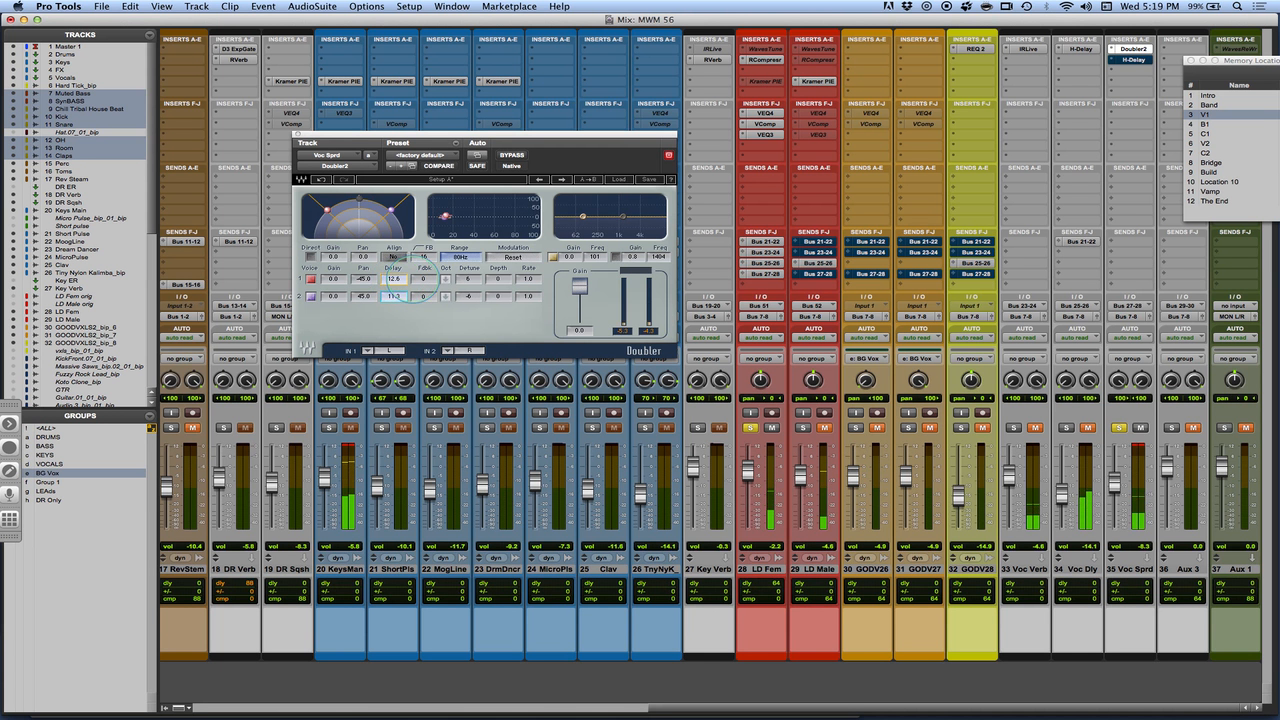
pyautogui.press('Up')
pyautogui.press('Up')
pyautogui.press('Up')
pyautogui.press('Up')
pyautogui.press('Up')
pyautogui.press('Up')
pyautogui.press('Up')
pyautogui.press('Up')
pyautogui.press('Up')
pyautogui.press('Up')
pyautogui.press('Up')
pyautogui.press('Up')
pyautogui.press('Up')
pyautogui.press('Up')
pyautogui.press('Up')
pyautogui.press('Up')
pyautogui.press('Up')
pyautogui.press('Up')
pyautogui.press('Up')
pyautogui.press('Up')
pyautogui.press('Up')
pyautogui.press('Up')
pyautogui.press('Up')
pyautogui.press('Up')
pyautogui.press('Up')
pyautogui.press('Up')
pyautogui.press('Up')
pyautogui.press('Up')
pyautogui.press('Up')
pyautogui.press('Up')
pyautogui.press('Up')
pyautogui.press('Up')
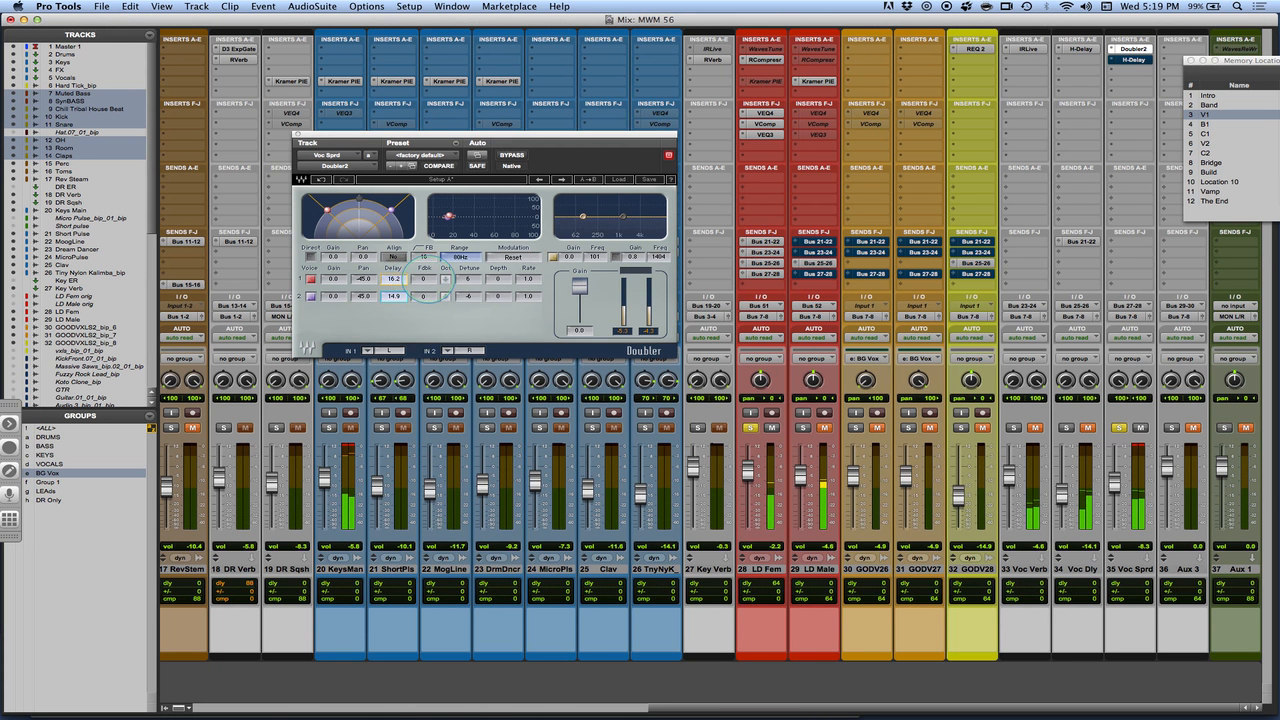
pyautogui.press('Up')
pyautogui.press('Up')
pyautogui.press('Up')
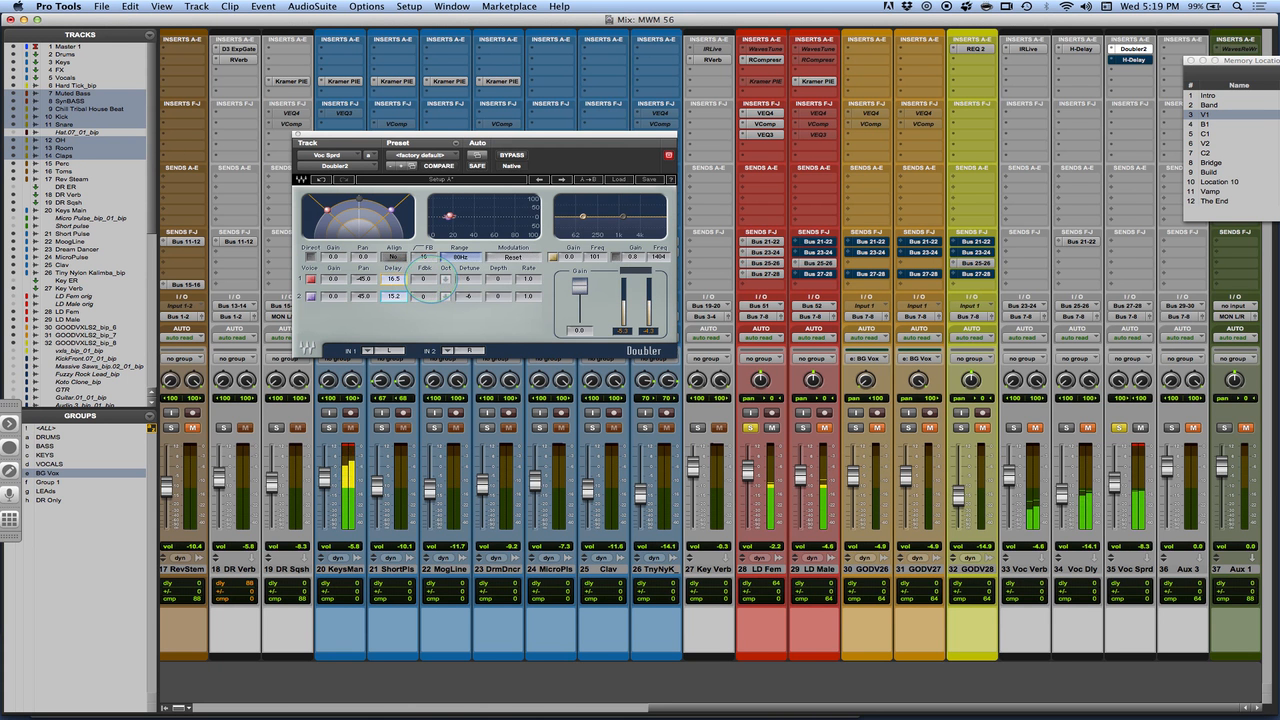
pyautogui.press('Up')
pyautogui.press('Up')
pyautogui.press('Up')
pyautogui.press('Up')
pyautogui.press('Up')
pyautogui.press('Up')
pyautogui.press('Up')
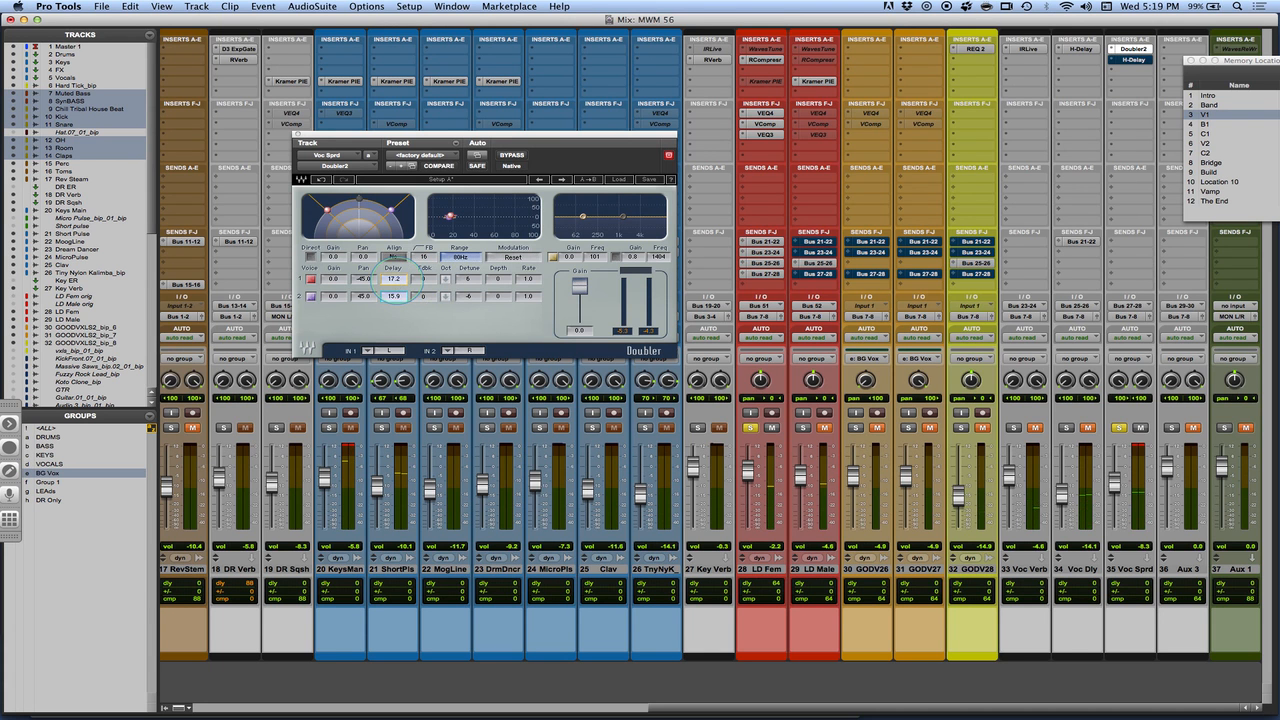
# - Sweep both Doubler2 voice delays down and back up, ending at 28.1 for voice 1 and 27.9 for voice 2
pyautogui.moveTo(395, 282)
pyautogui.mouseDown()
pyautogui.moveTo(385, 292)
pyautogui.moveTo(375, 281)
pyautogui.mouseUp()
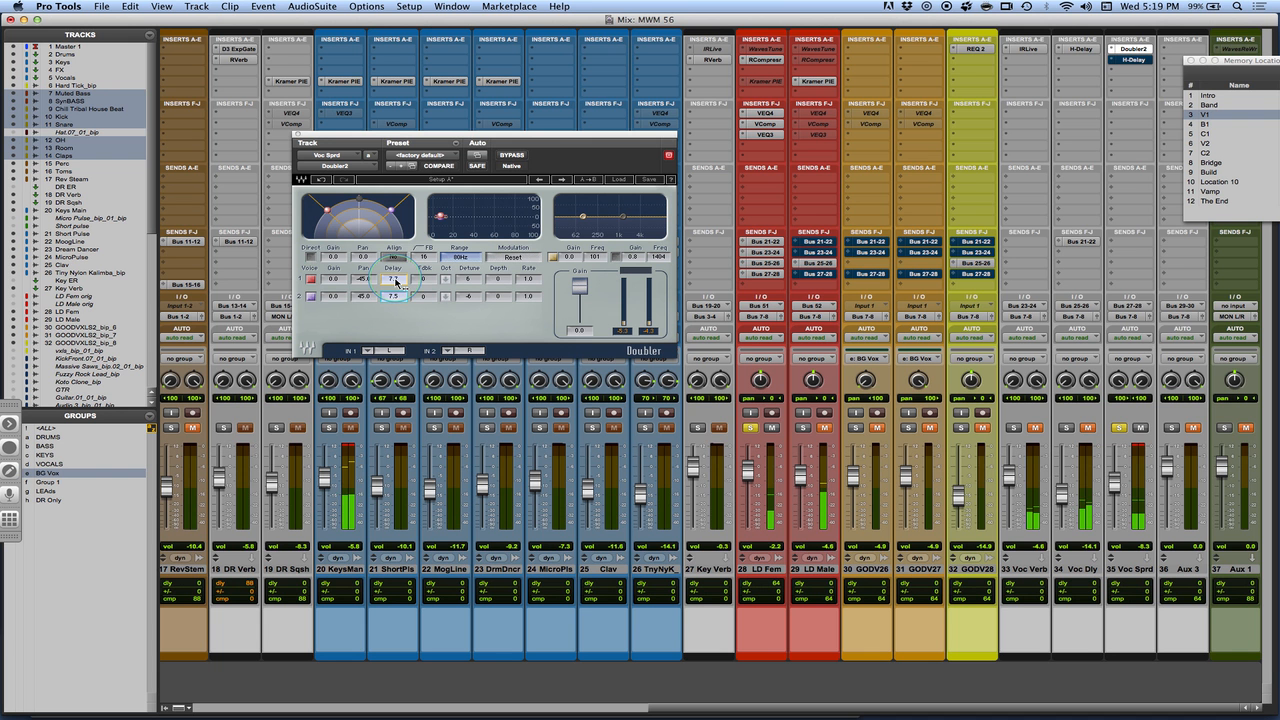
pyautogui.moveTo(394, 280); pyautogui.dragTo(458, 281)
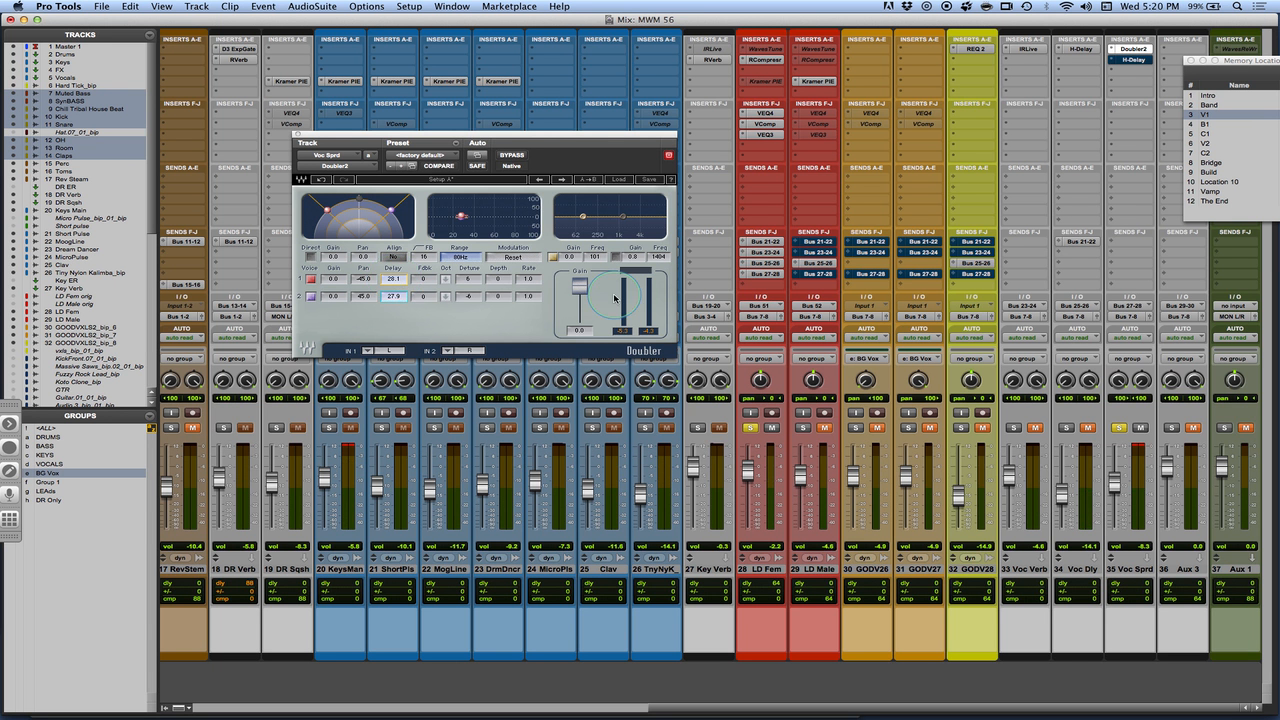
# - Insert a stereo REQ 4 equalizer in the fourth insert slot of the Voc Sprd channel
pyautogui.click(1115, 83)
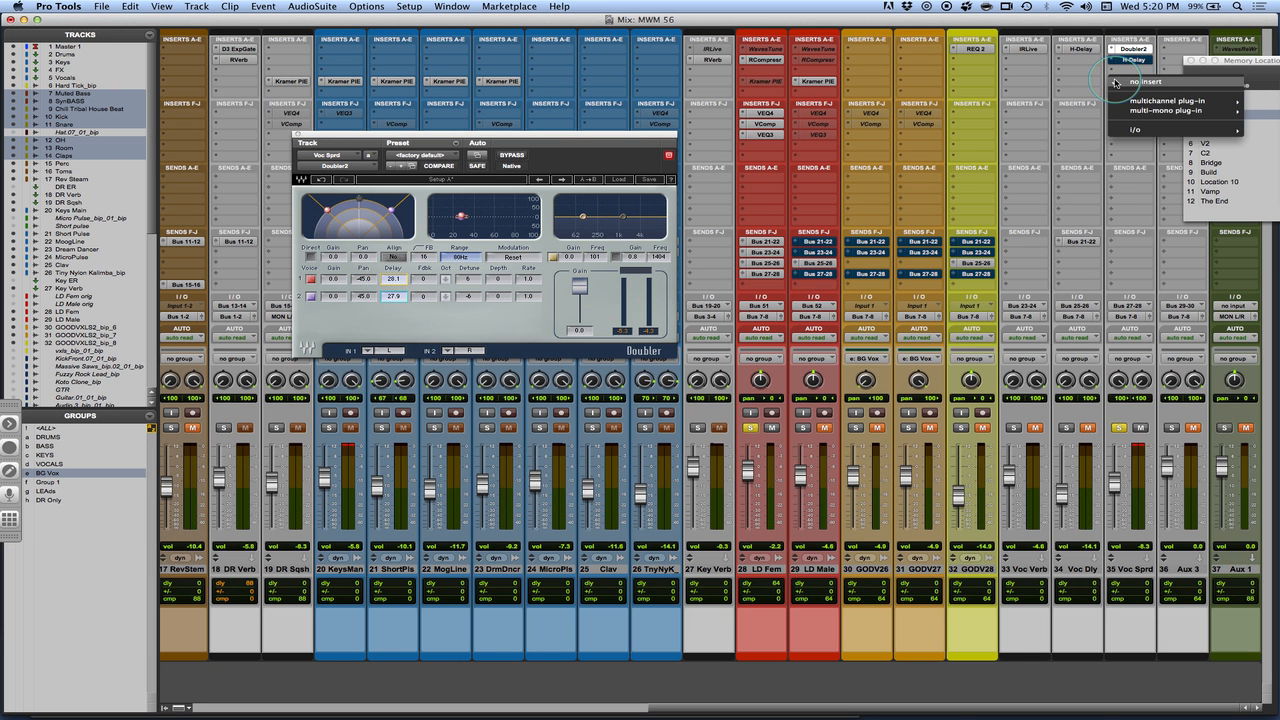
pyautogui.moveTo(1140, 101)
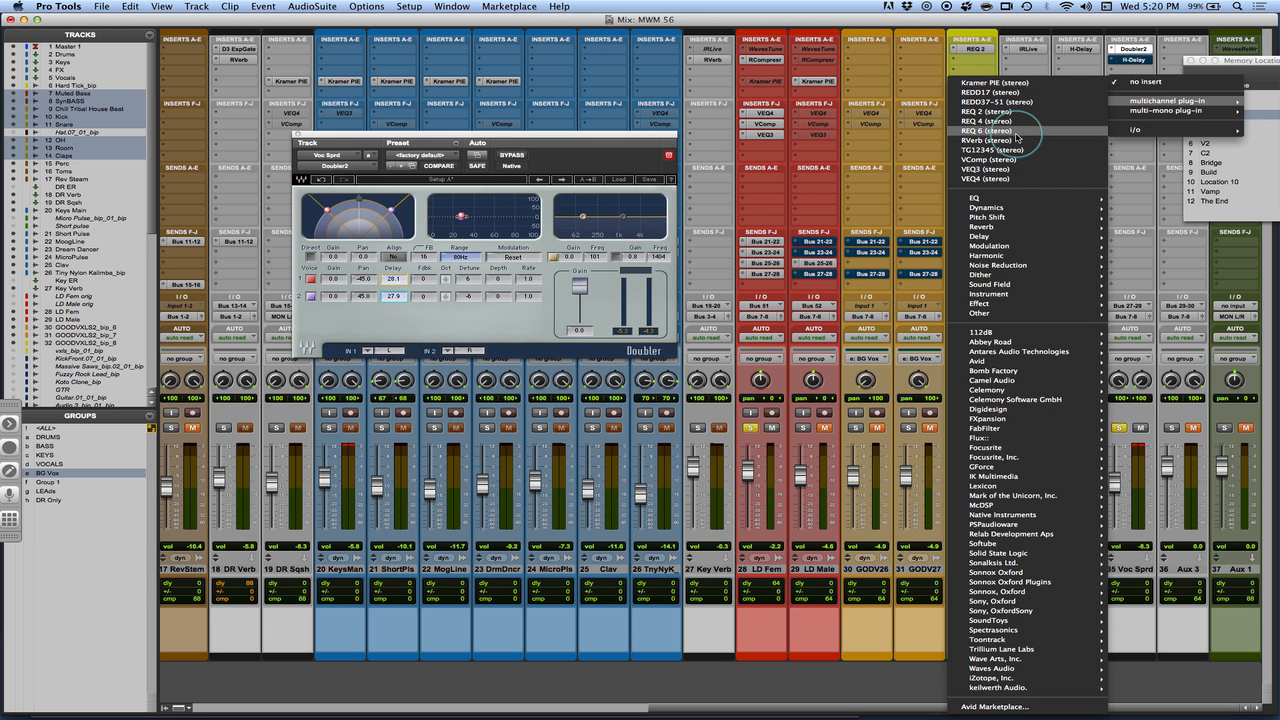
pyautogui.click(1073, 101)
pyautogui.click(868, 106)
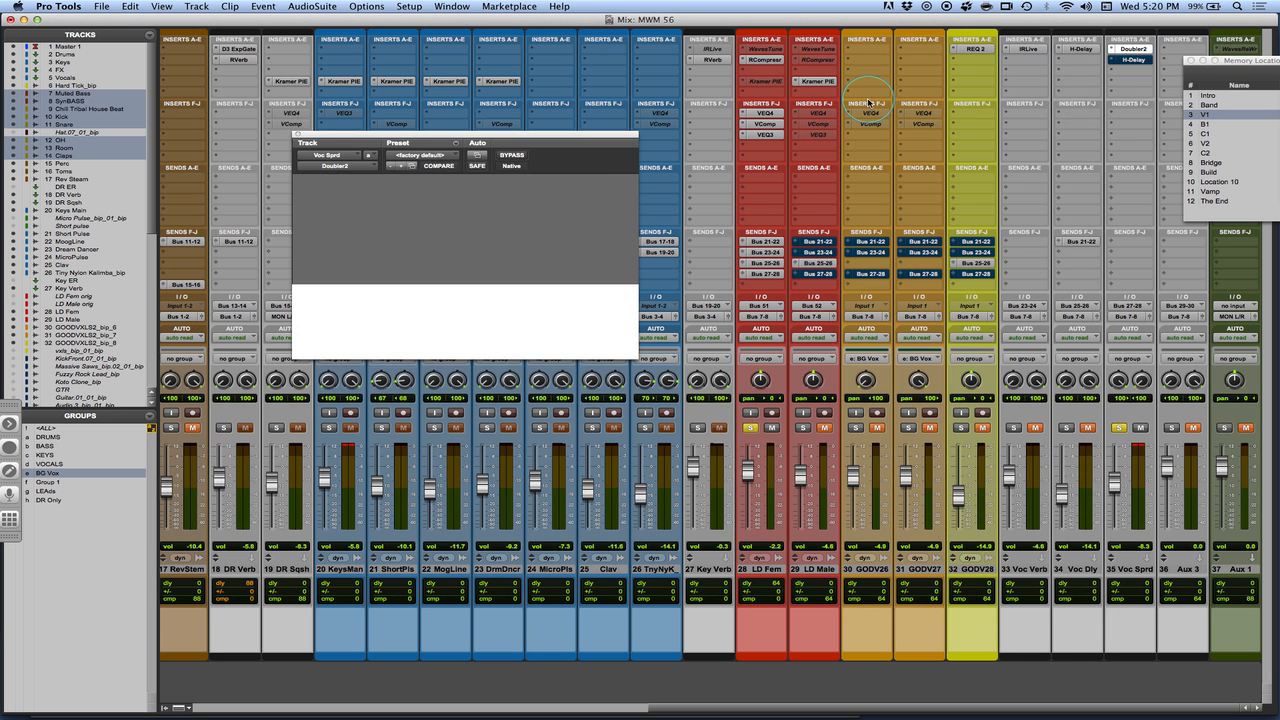
# - Shape the REQ 4 with a high-pass filter on band 1 at about 400 Hz and a low-pass filter on the last band at 5456 Hz
pyautogui.click(368, 228)
pyautogui.click(345, 323)
pyautogui.click(343, 289)
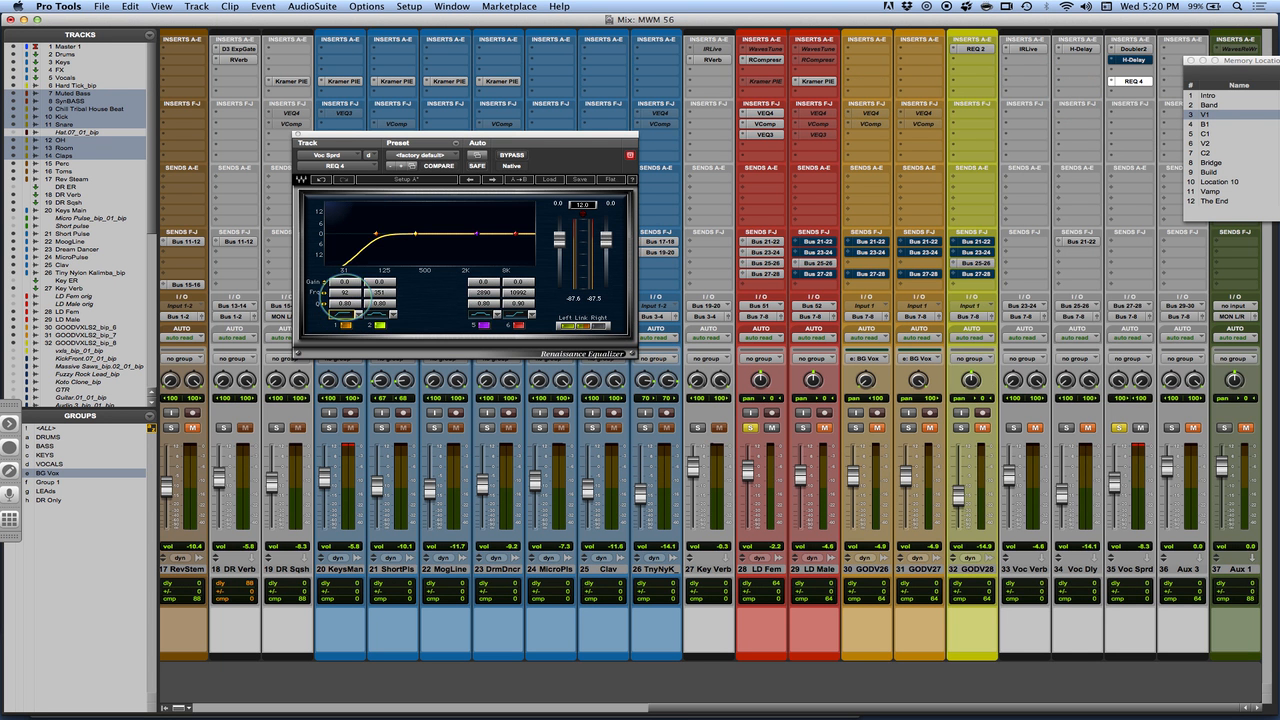
pyautogui.moveTo(350, 288); pyautogui.dragTo(383, 293)
pyautogui.click(518, 289)
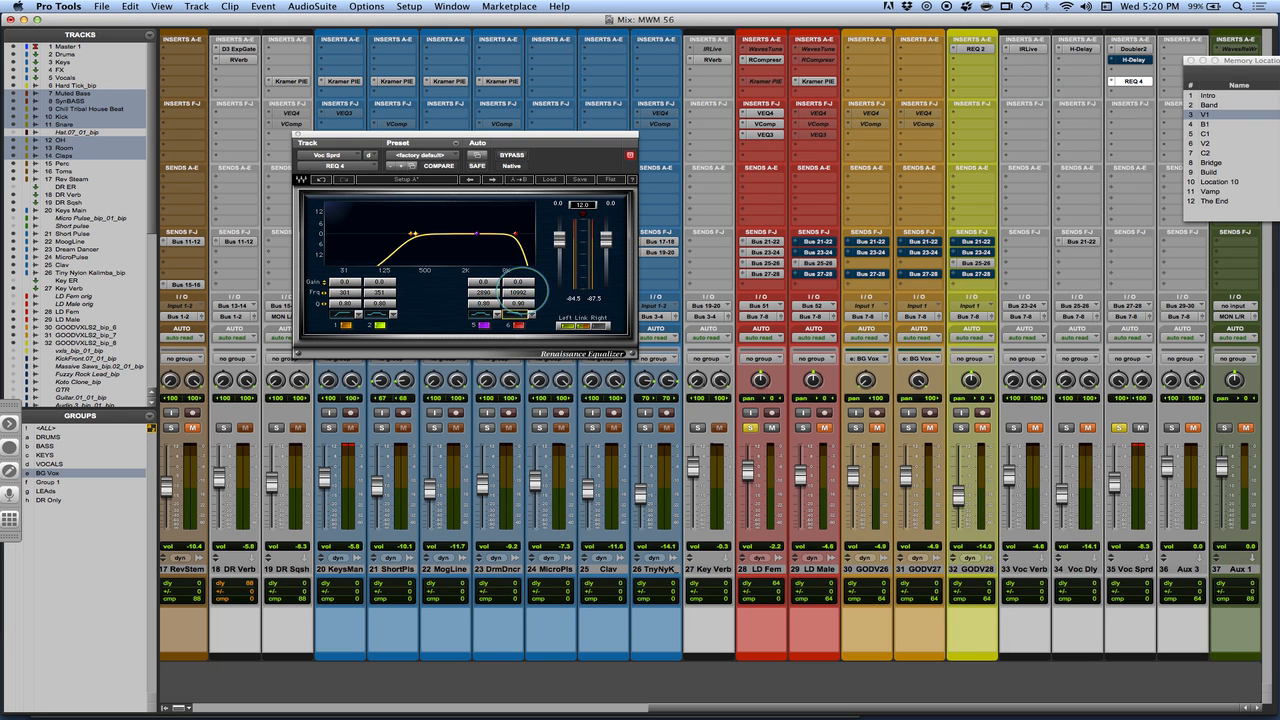
pyautogui.moveTo(523, 290); pyautogui.dragTo(498, 290)
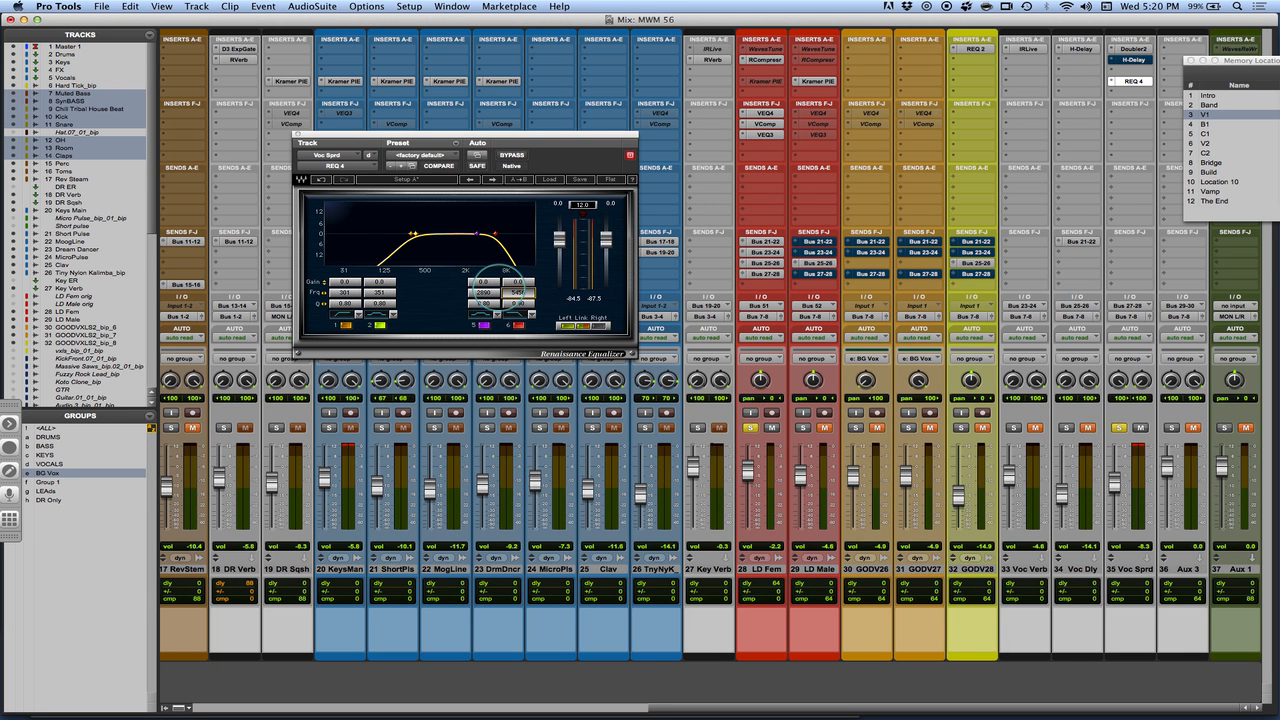
pyautogui.moveTo(344, 292); pyautogui.dragTo(352, 298)
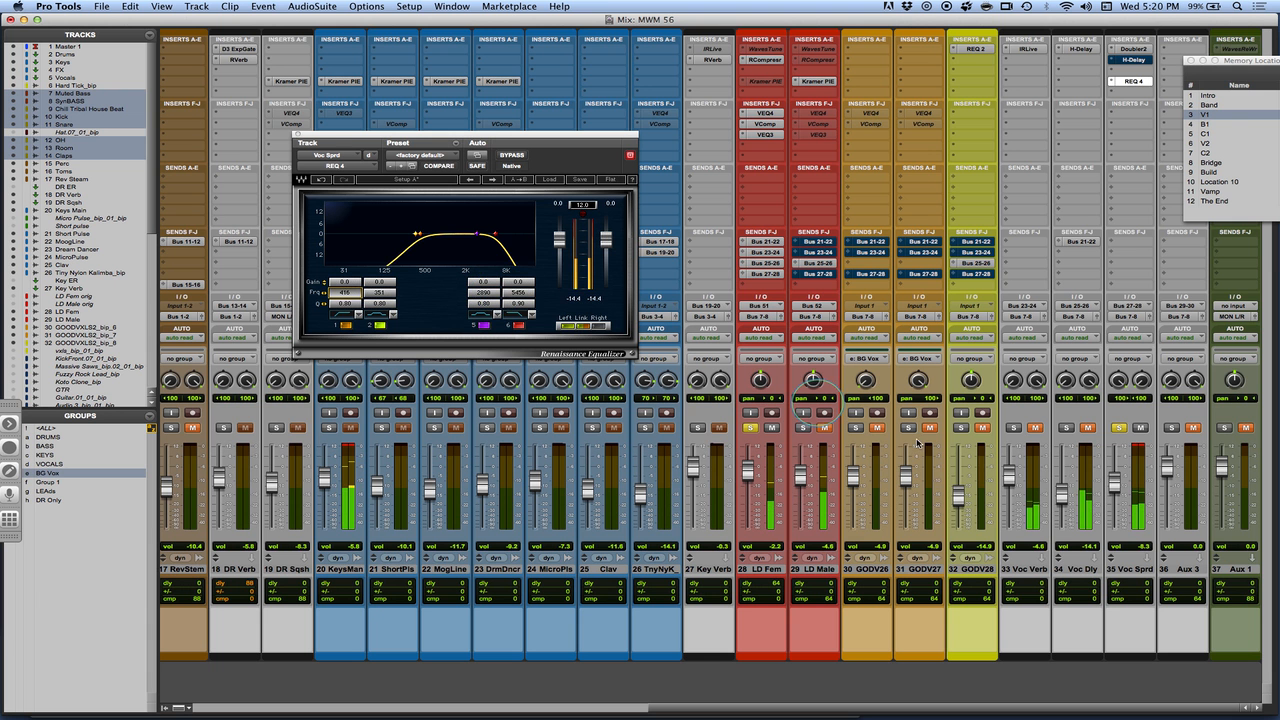
# - Compare the vocal spread with the REQ 4 bypassed and engaged
pyautogui.click(512, 156)
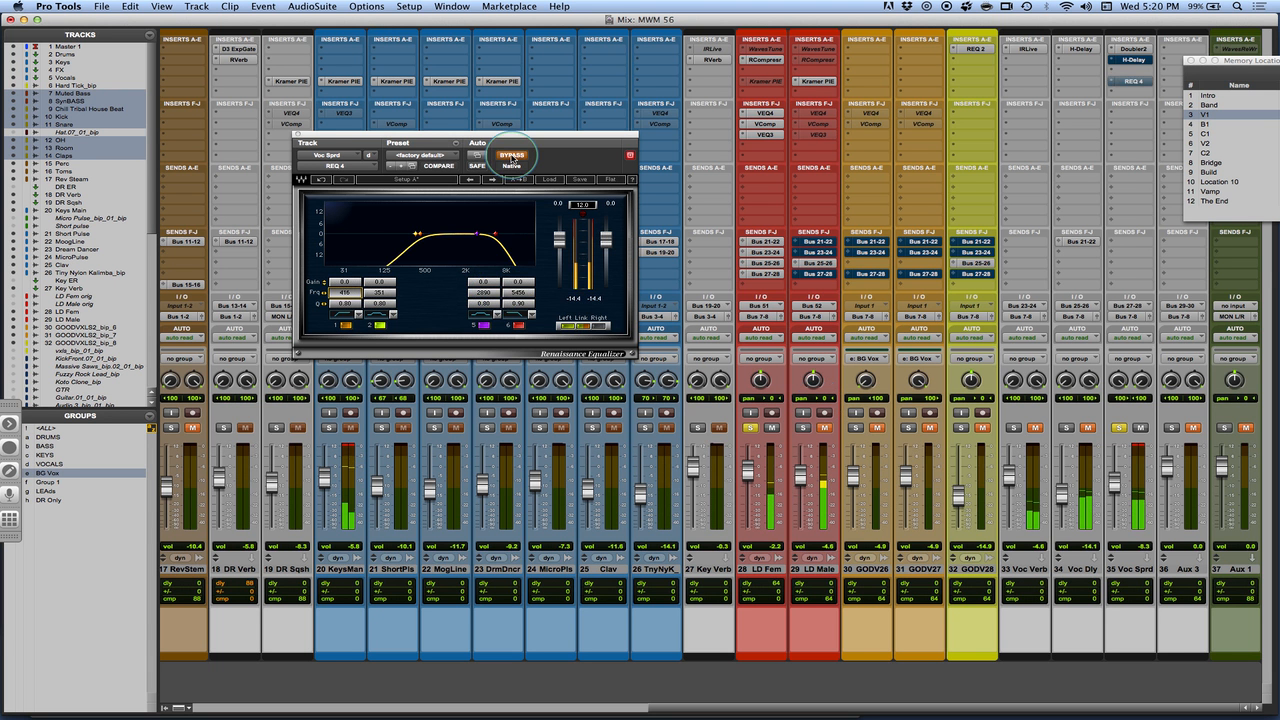
pyautogui.click(512, 156)
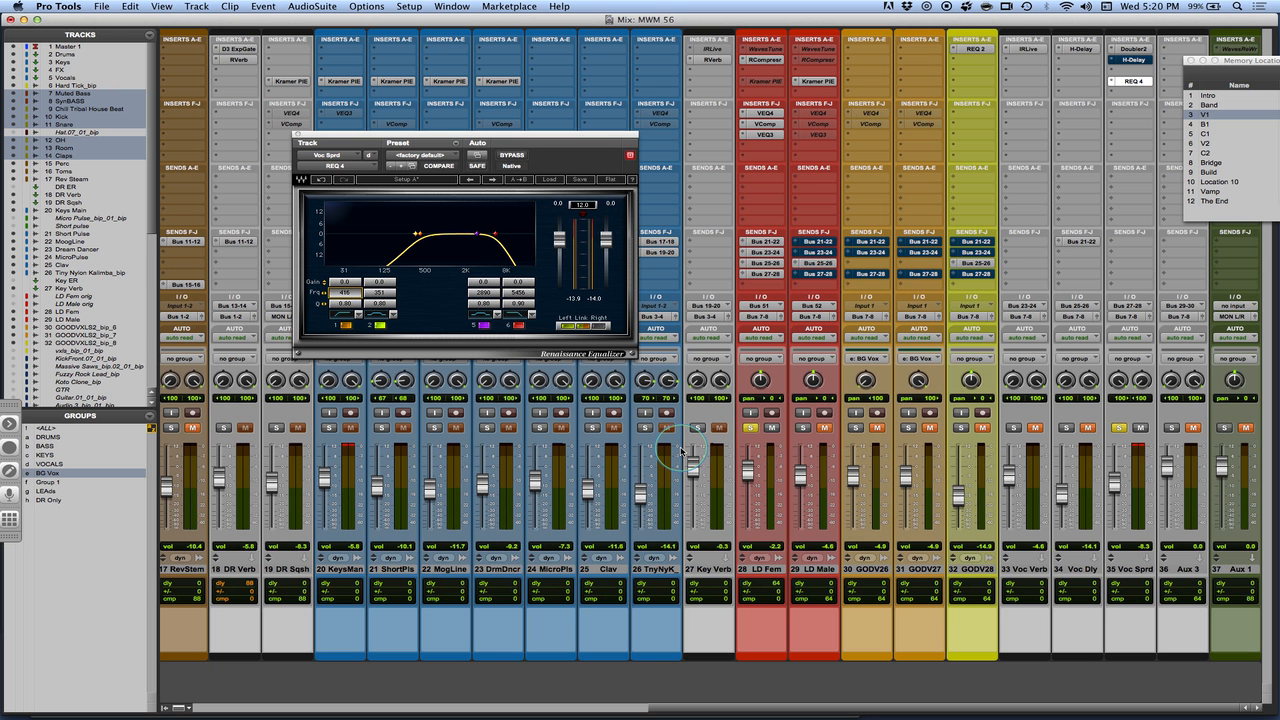
# - Reopen the Doubler2 on Voc Sprd and raise both voice delays together to about 34
pyautogui.click(1135, 49)
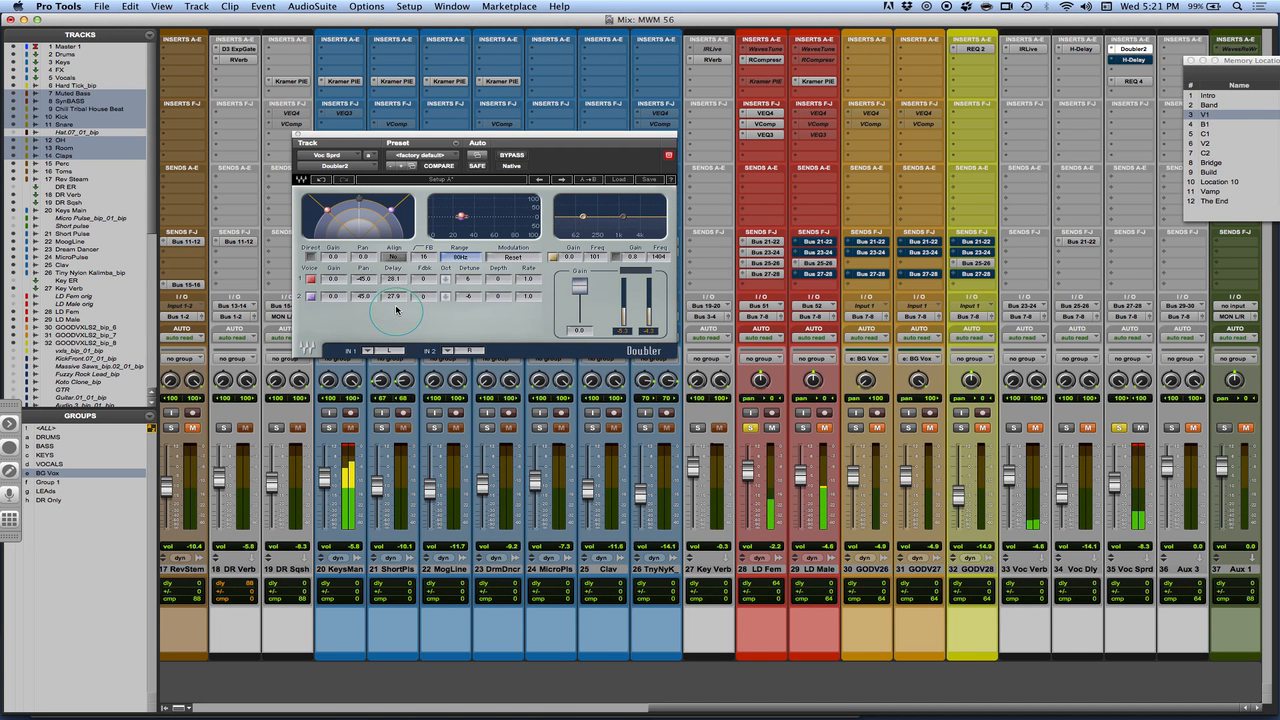
pyautogui.click(395, 281)
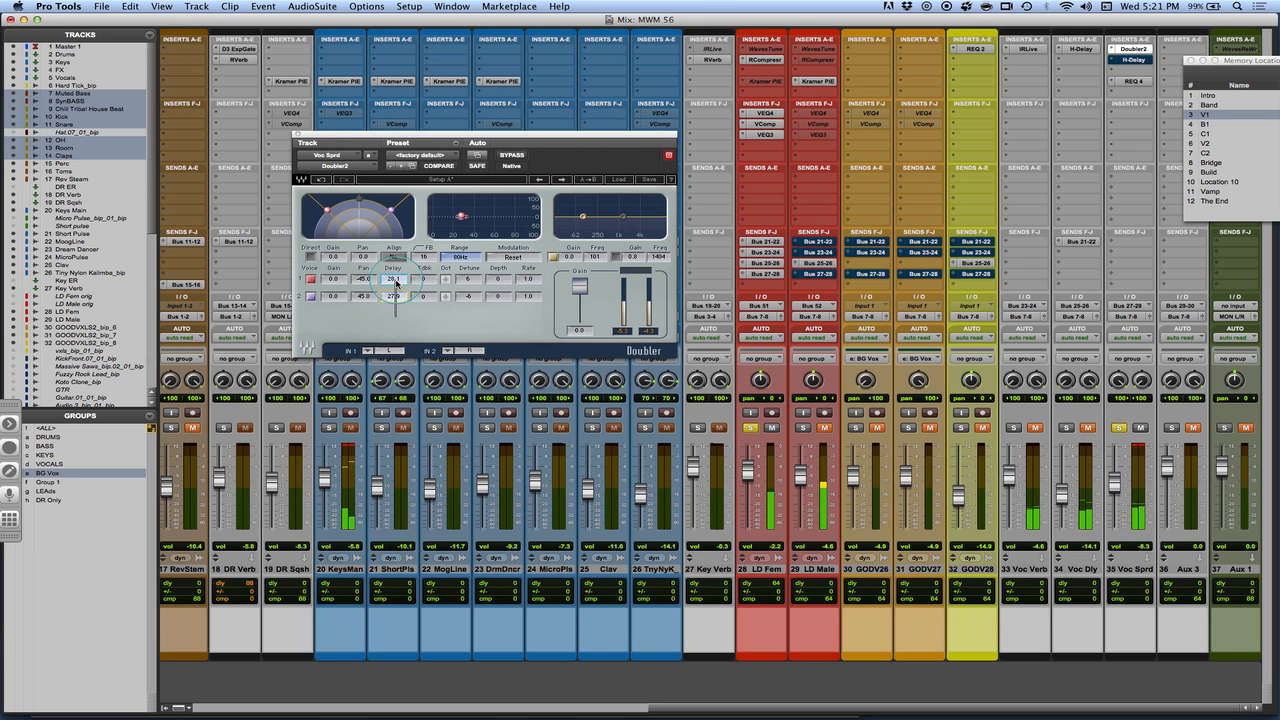
pyautogui.click(396, 282)
pyautogui.moveTo(396, 282)
pyautogui.mouseDown()
pyautogui.moveTo(396, 262)
pyautogui.moveTo(396, 280)
pyautogui.mouseUp()
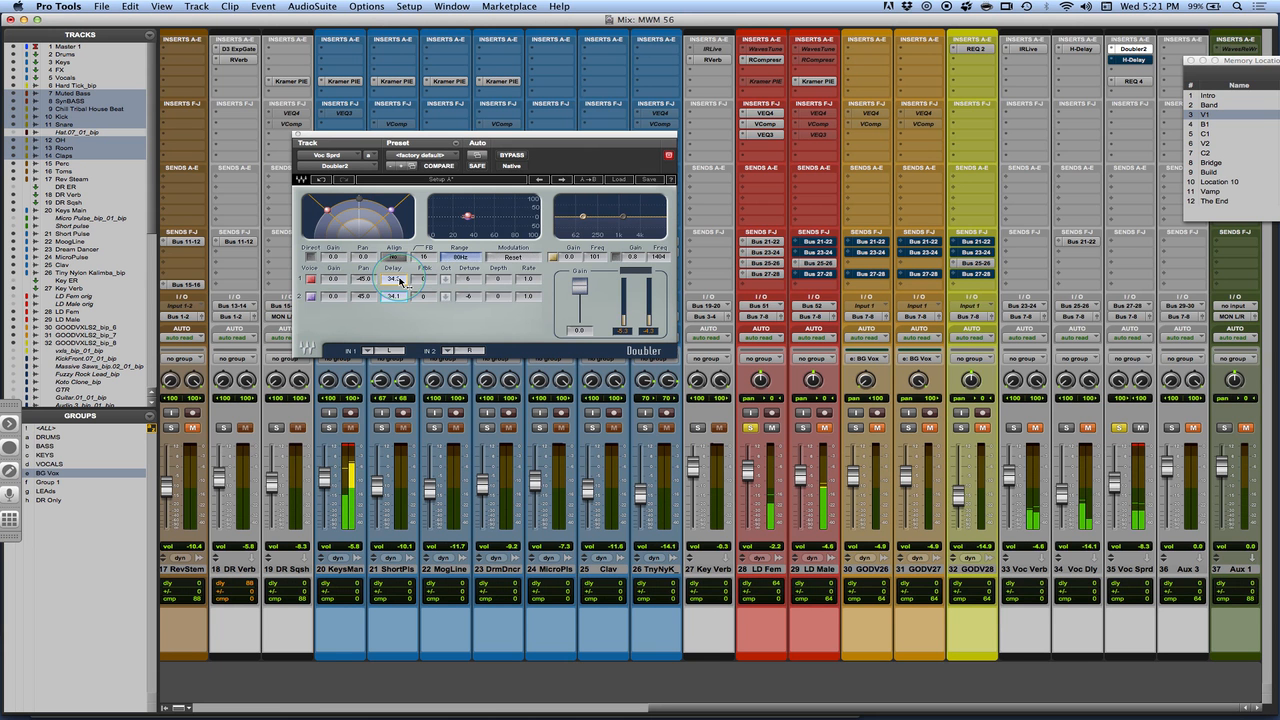
# - Lower both Doubler2 voice delays to about 24 and compare the vocal with Voc Sprd muted and unmuted
pyautogui.moveTo(400, 281); pyautogui.dragTo(396, 290)
pyautogui.moveTo(380, 270); pyautogui.dragTo(401, 281)
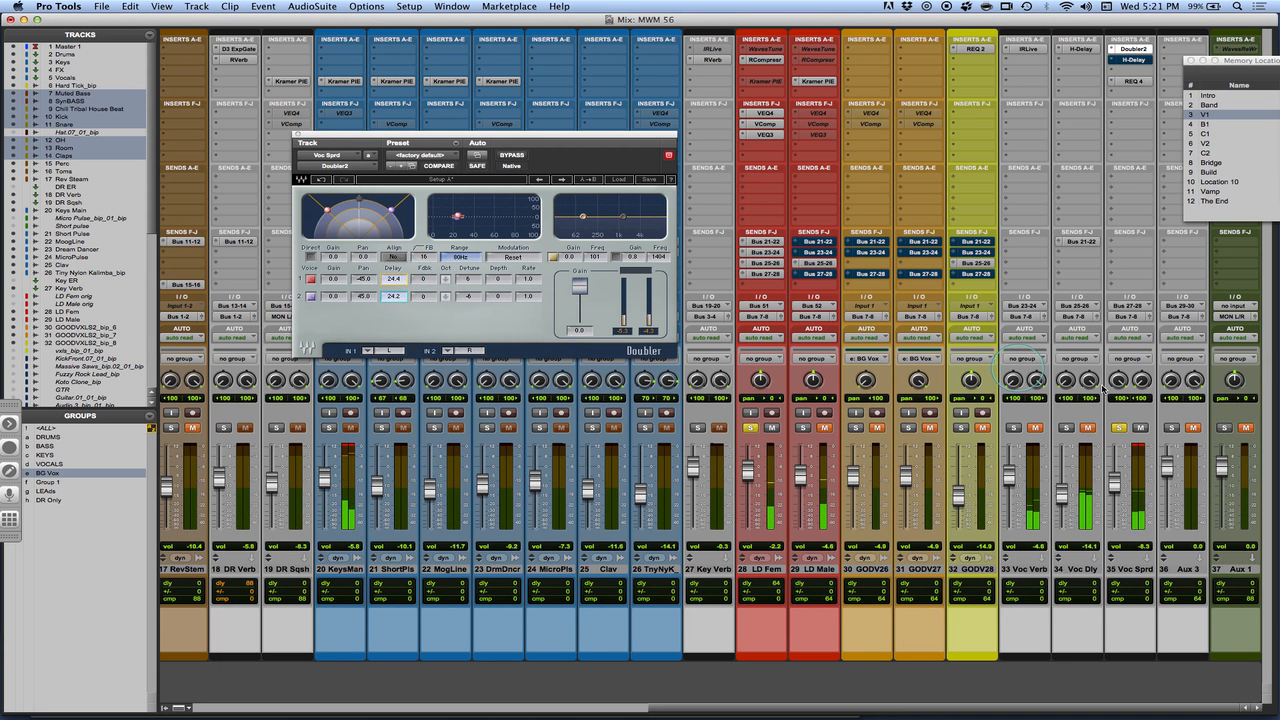
pyautogui.click(1141, 427)
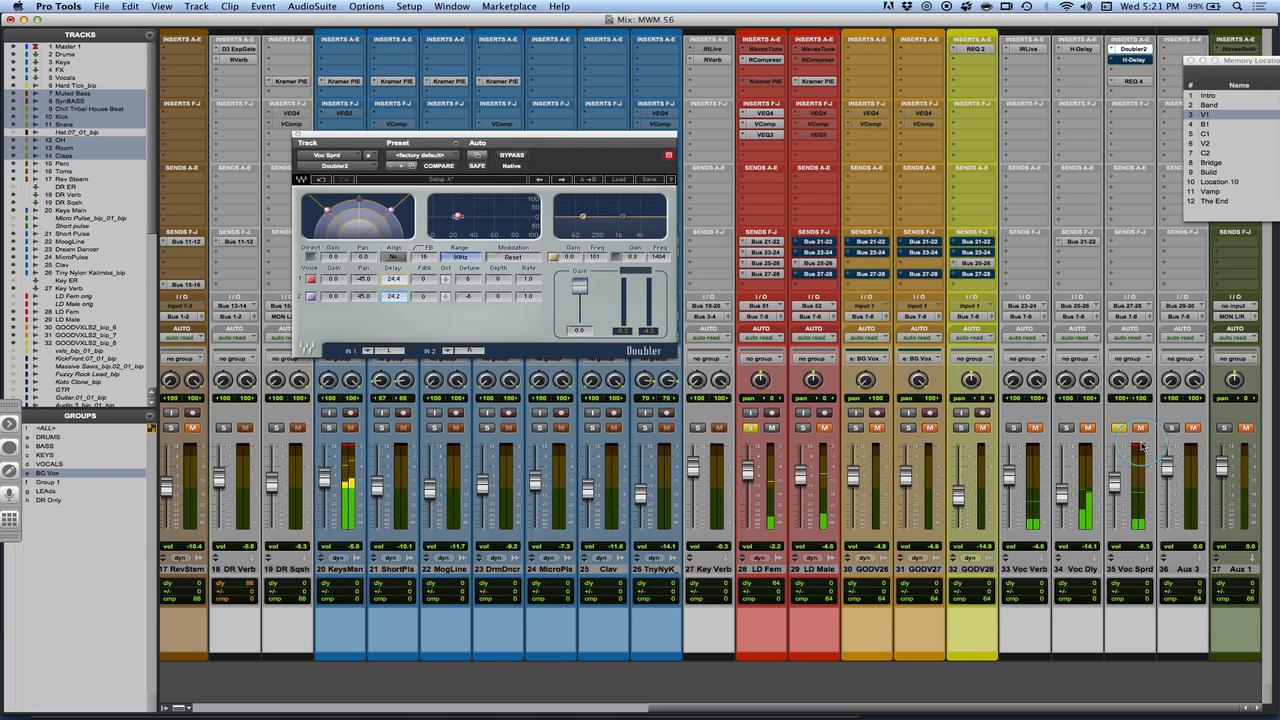
pyautogui.click(1141, 428)
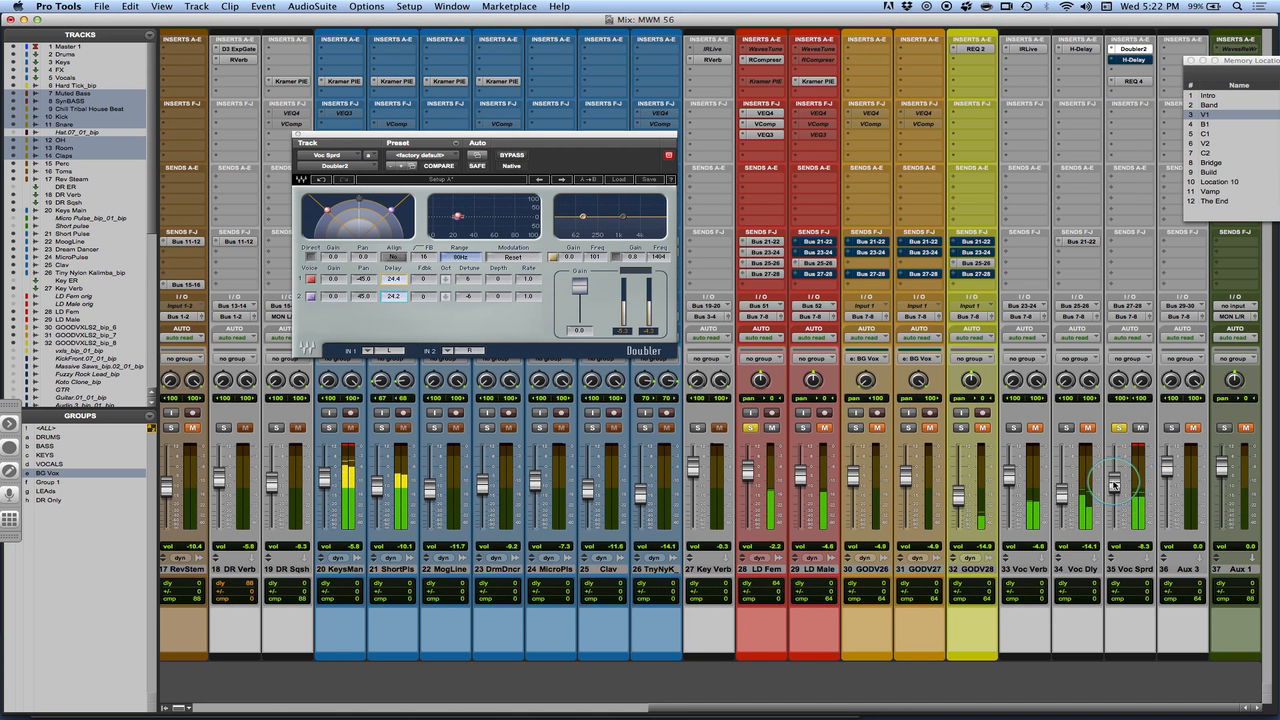
# - Take LD Fem and Voc Sprd out of solo and set the Voc Sprd fader to about -9.5 dB
pyautogui.moveTo(1113, 485); pyautogui.dragTo(1113, 491)
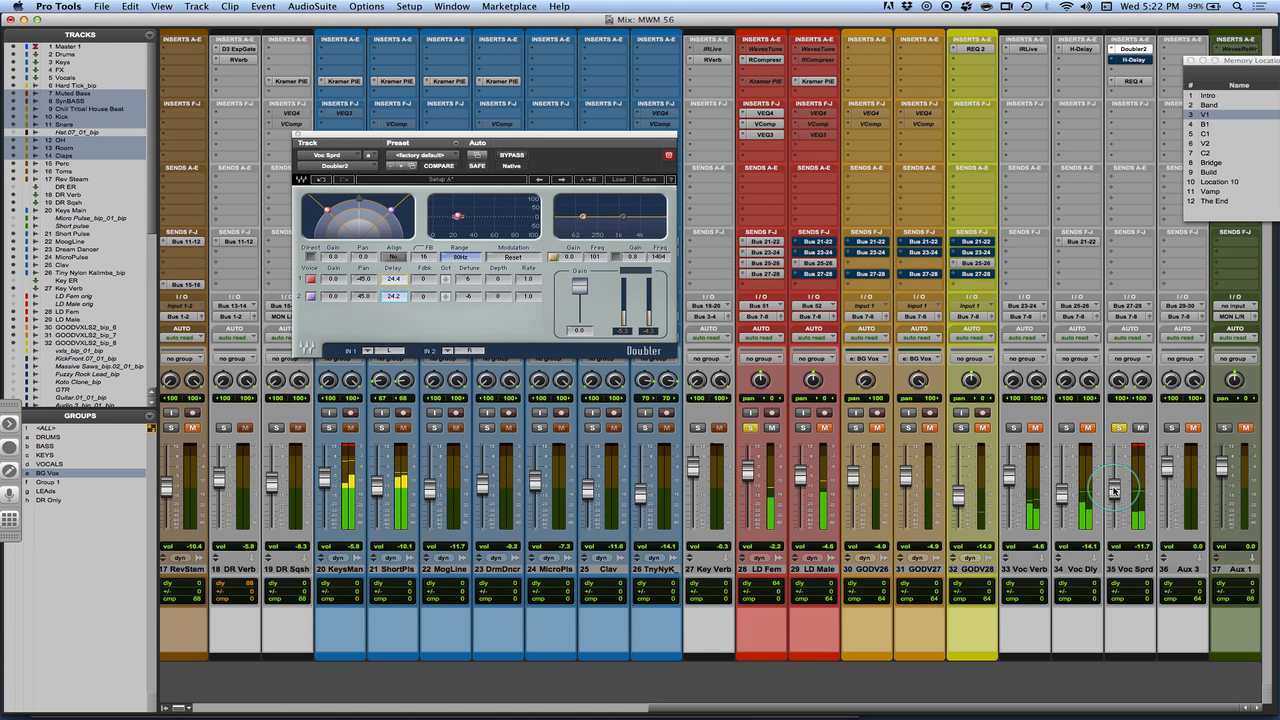
pyautogui.click(751, 428)
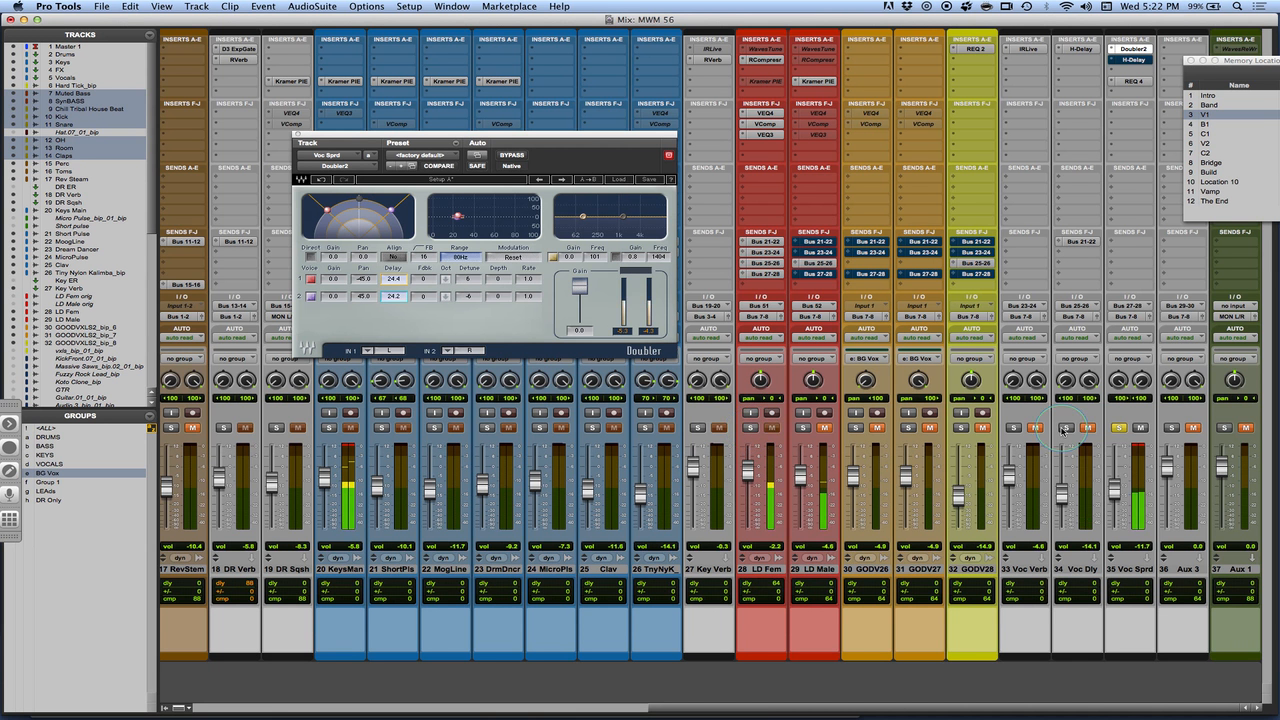
pyautogui.click(1119, 428)
pyautogui.click(1140, 428)
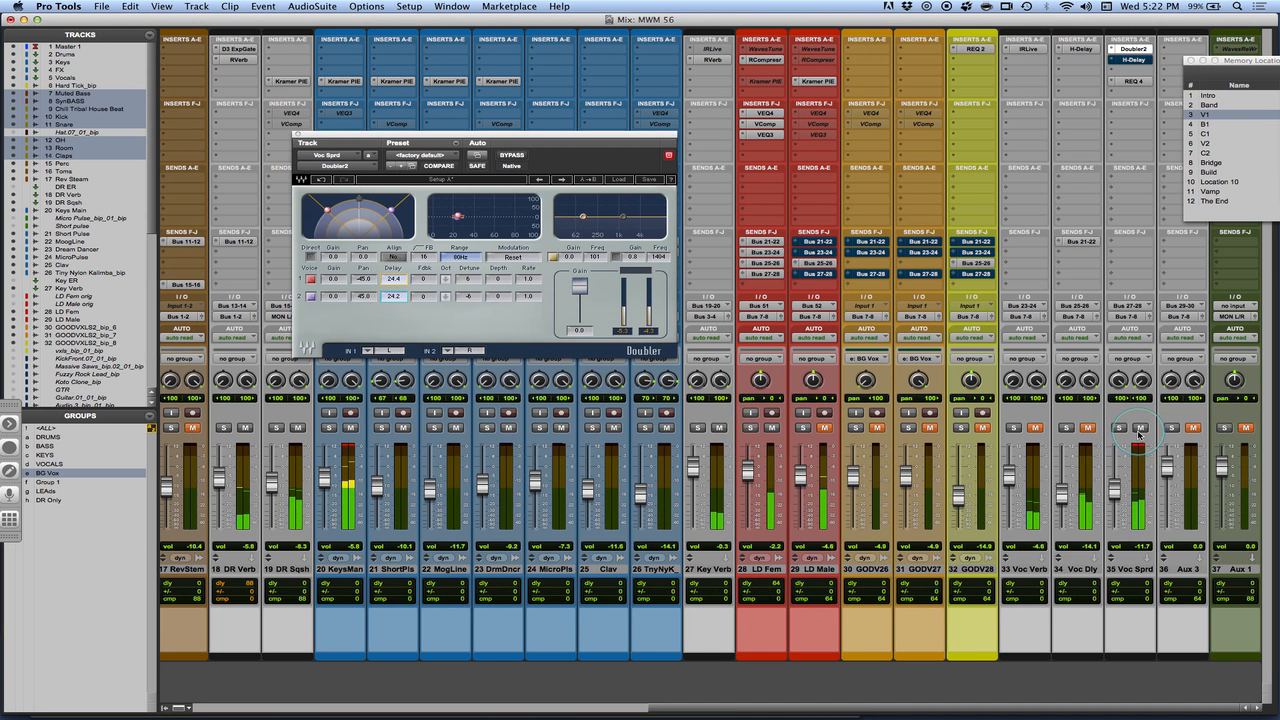
pyautogui.click(1114, 487)
pyautogui.moveTo(1114, 488); pyautogui.dragTo(1116, 481)
# - Compare the full mix with the Voc Sprd return muted and unmuted
pyautogui.click(1192, 428)
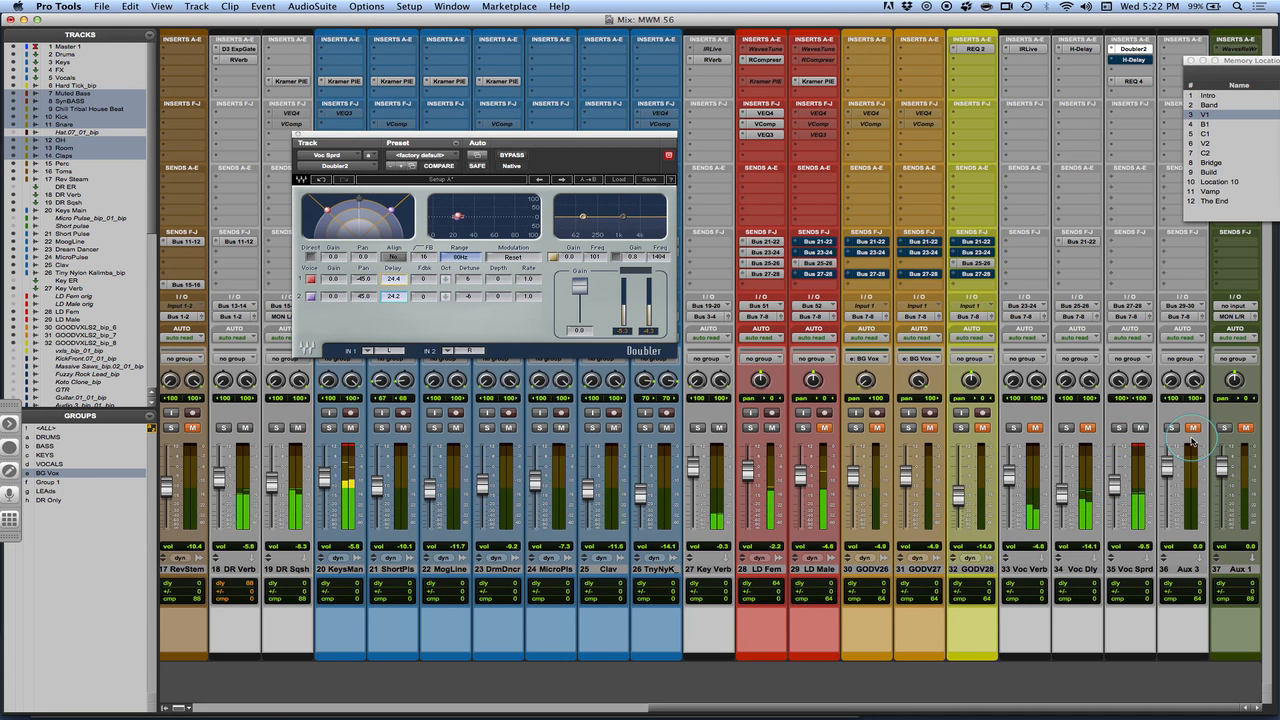
pyautogui.click(1141, 428)
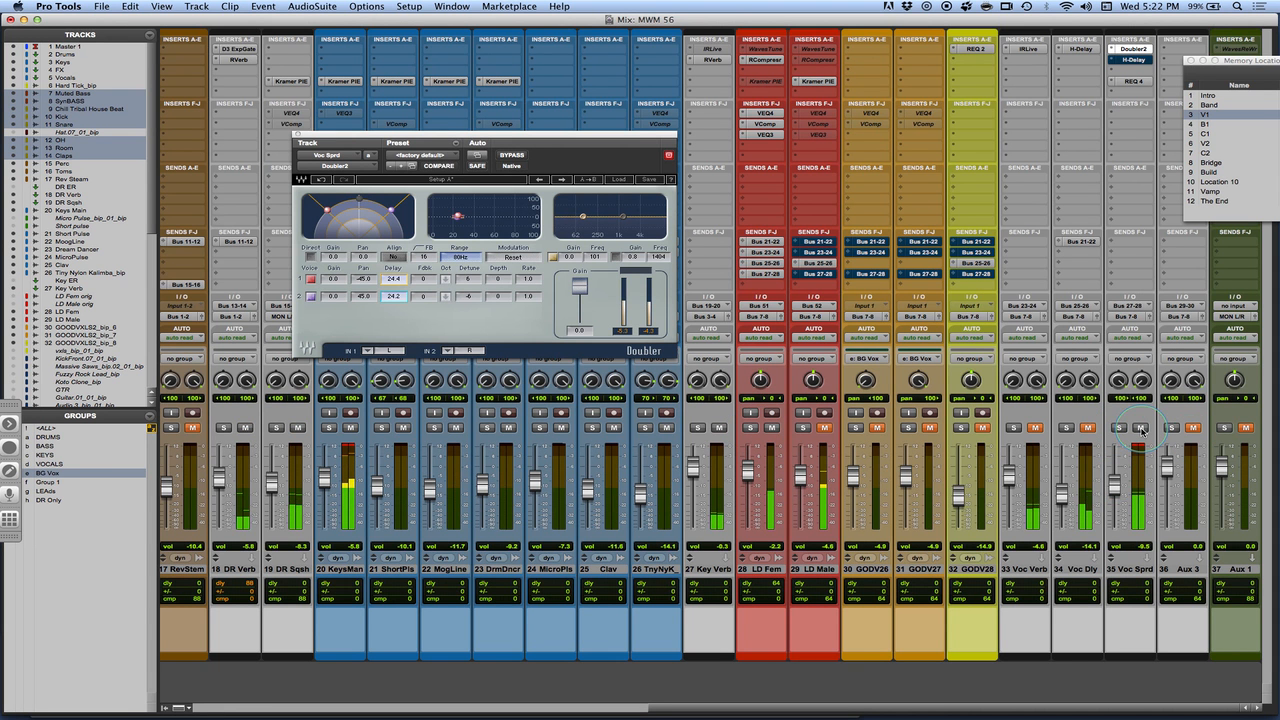
pyautogui.click(1141, 428)
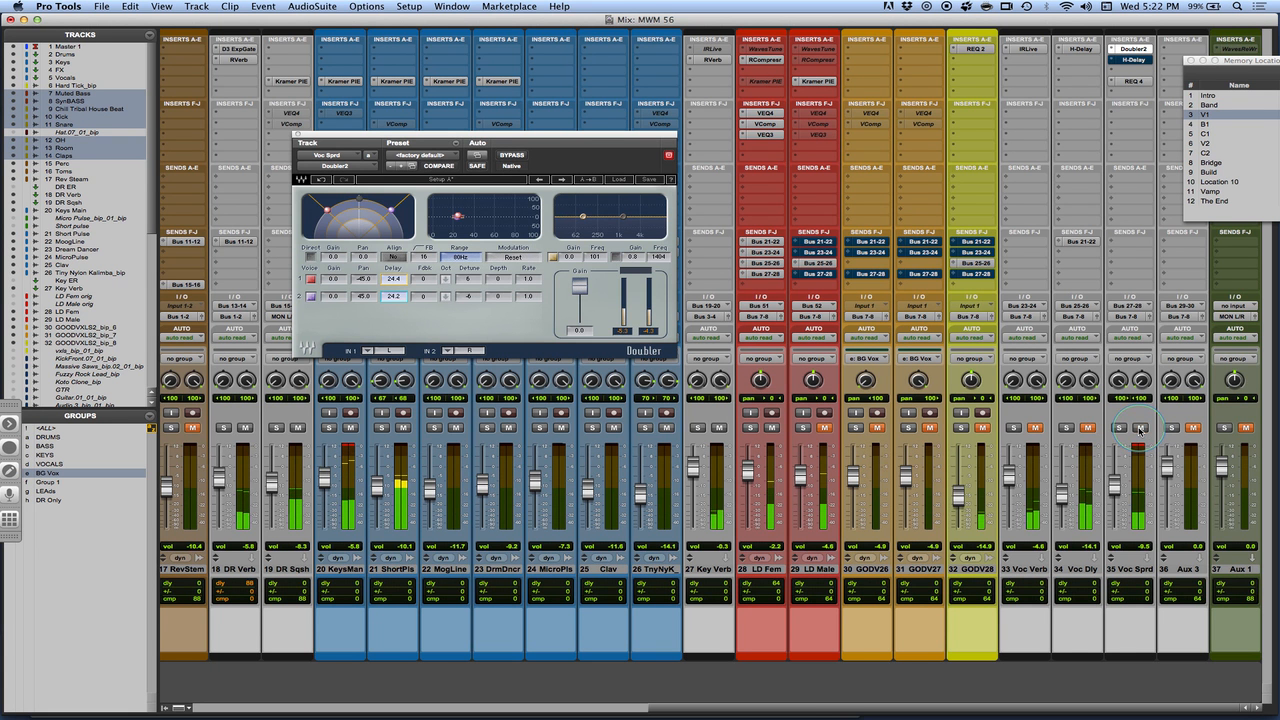
# - Unmute Voc Verb and audition Voc Dly and Voc Sprd alongside it, leaving only Voc Dly muted
pyautogui.click(1035, 427)
pyautogui.click(1087, 428)
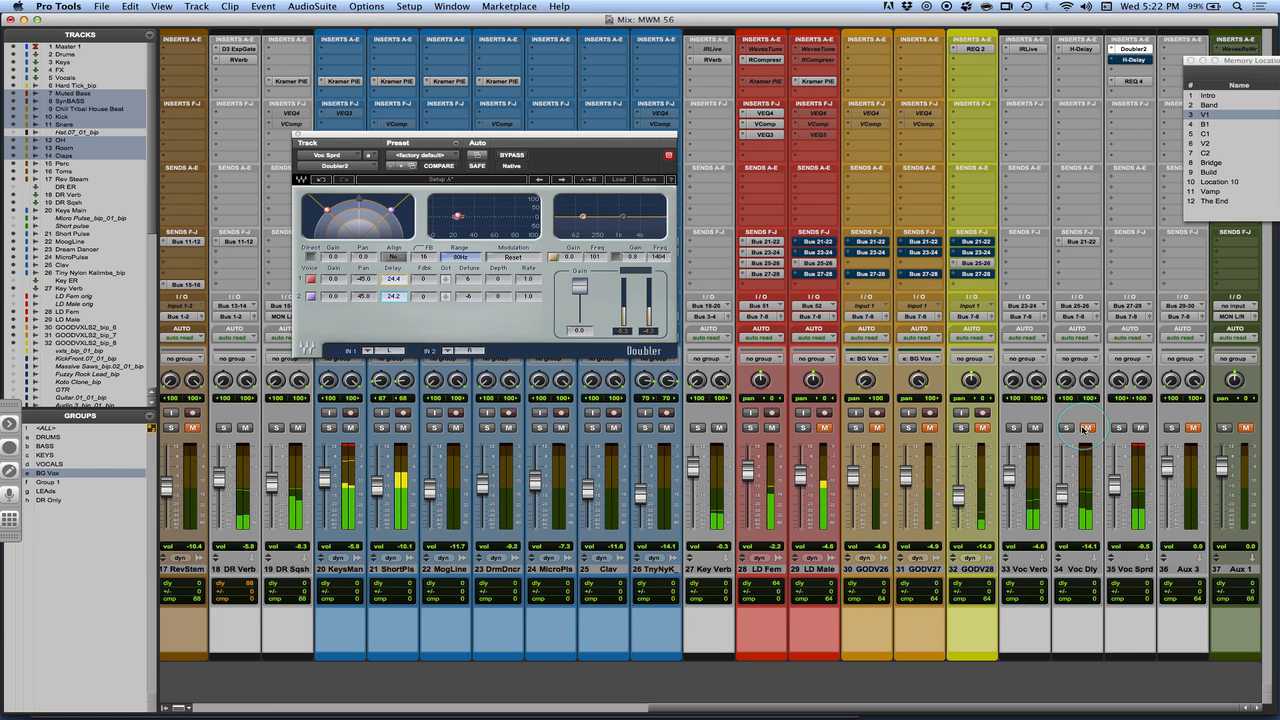
pyautogui.click(1087, 428)
pyautogui.click(1141, 428)
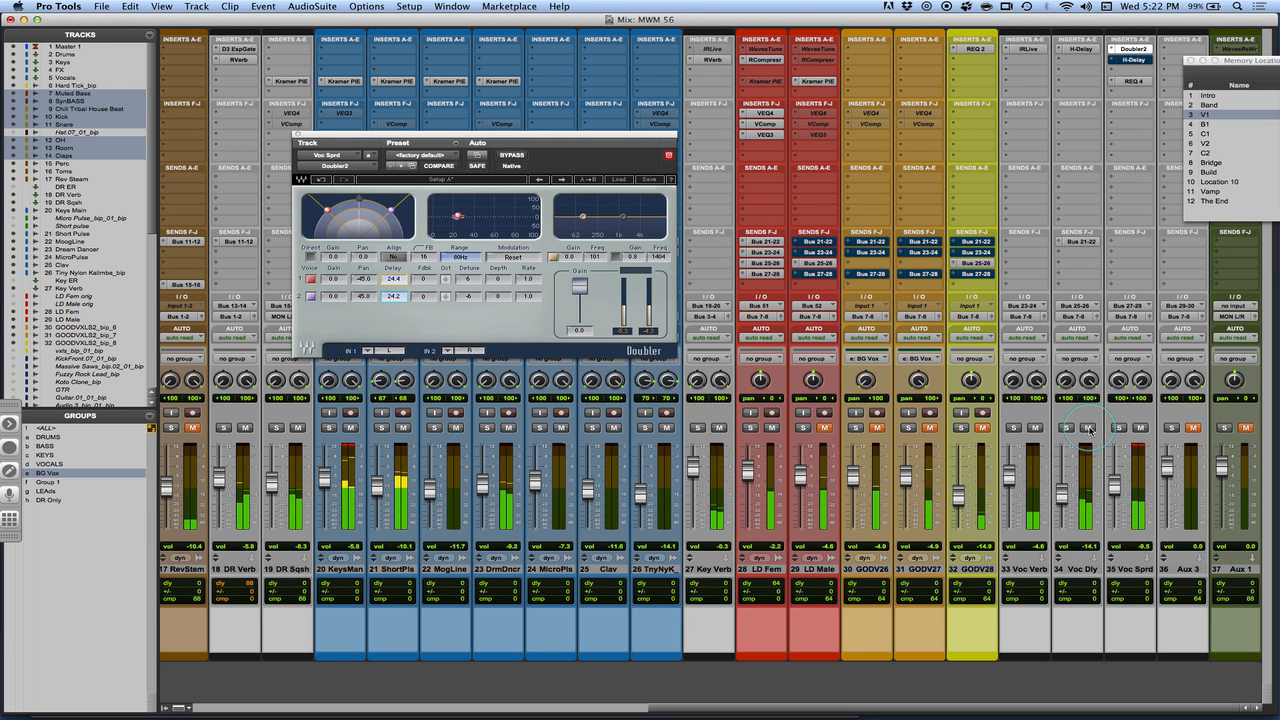
pyautogui.click(1089, 428)
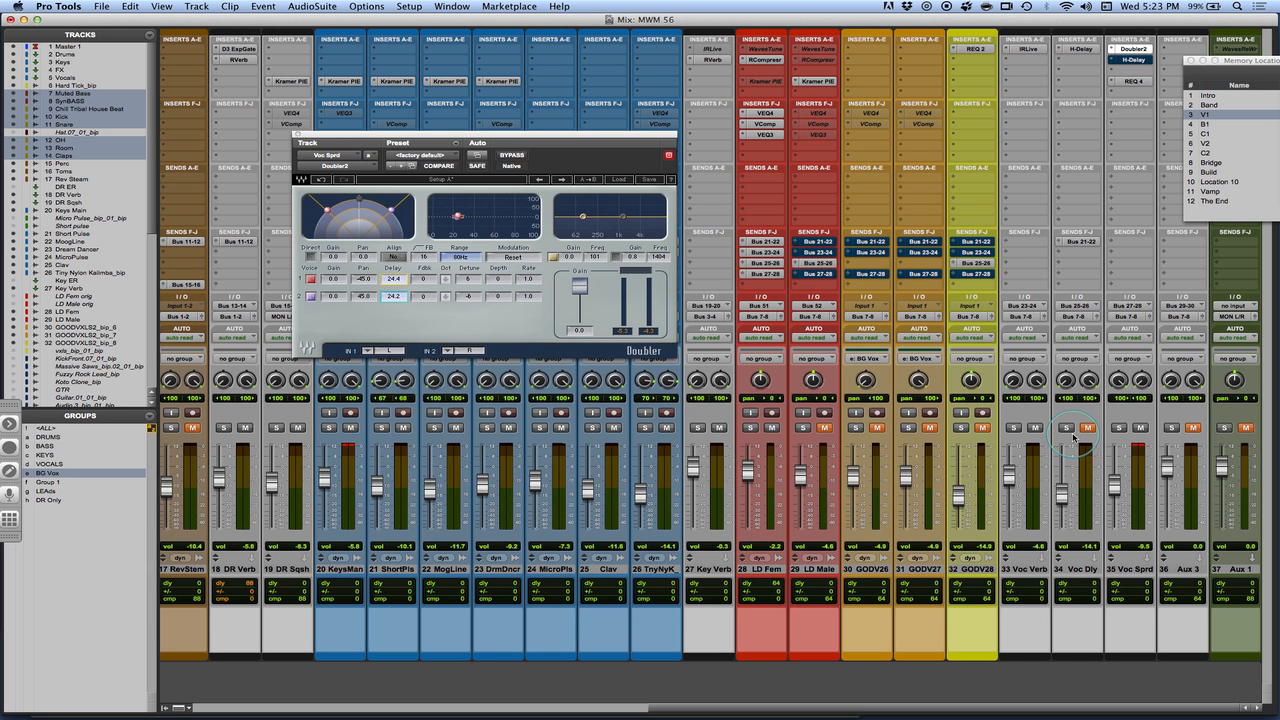
# - Bypass Doubler2 and REQ 4 on Voc Sprd, and engage and open the H-Delay instead
pyautogui.moveTo(1137, 62); pyautogui.dragTo(1133, 84)
pyautogui.keyDown('super'); pyautogui.click(1135, 49); pyautogui.keyUp('super')
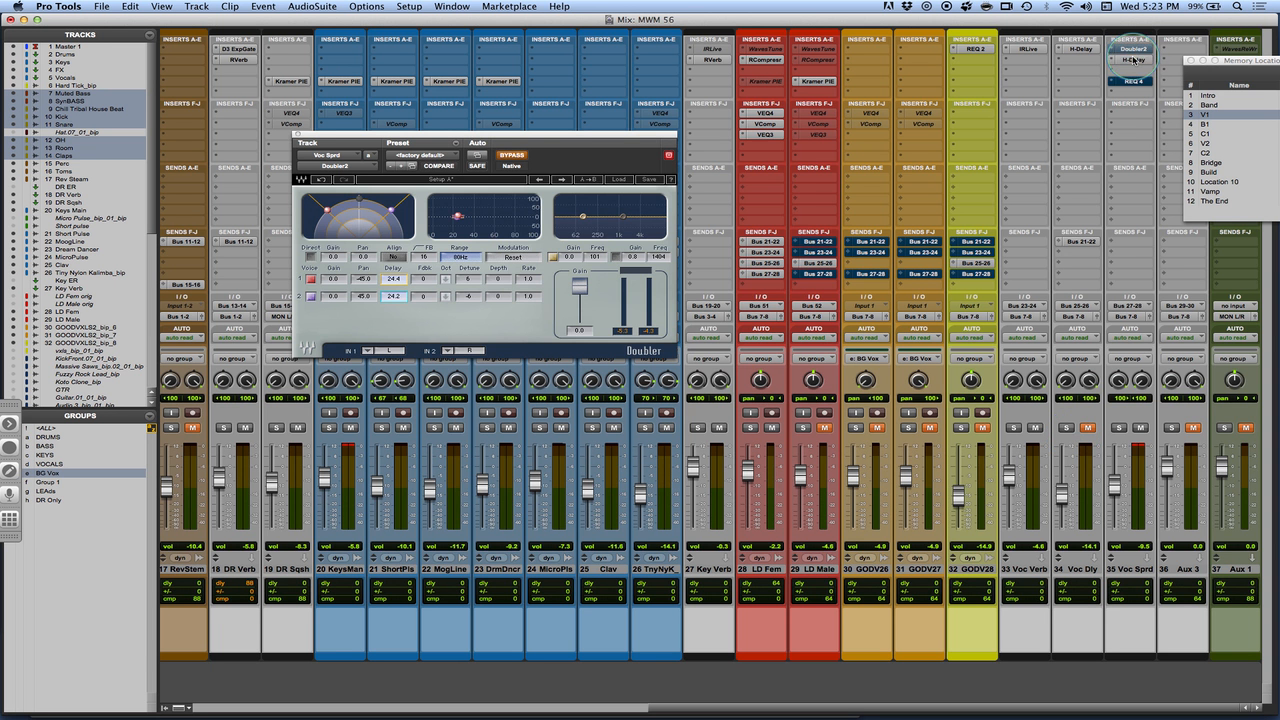
pyautogui.click(1136, 60)
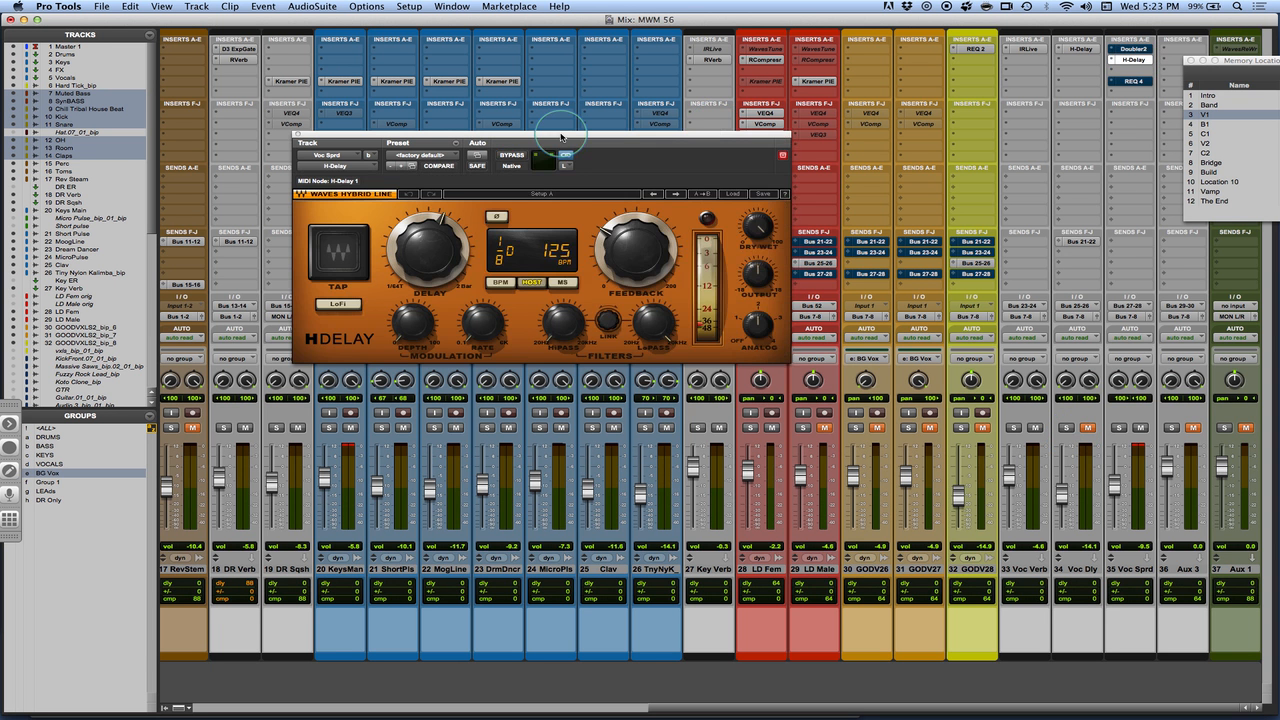
# - Unlink and relink the H-Delay's left and right channels, retaining the left channel's settings
pyautogui.moveTo(561, 135); pyautogui.dragTo(483, 128)
pyautogui.click(488, 148)
pyautogui.click(488, 148)
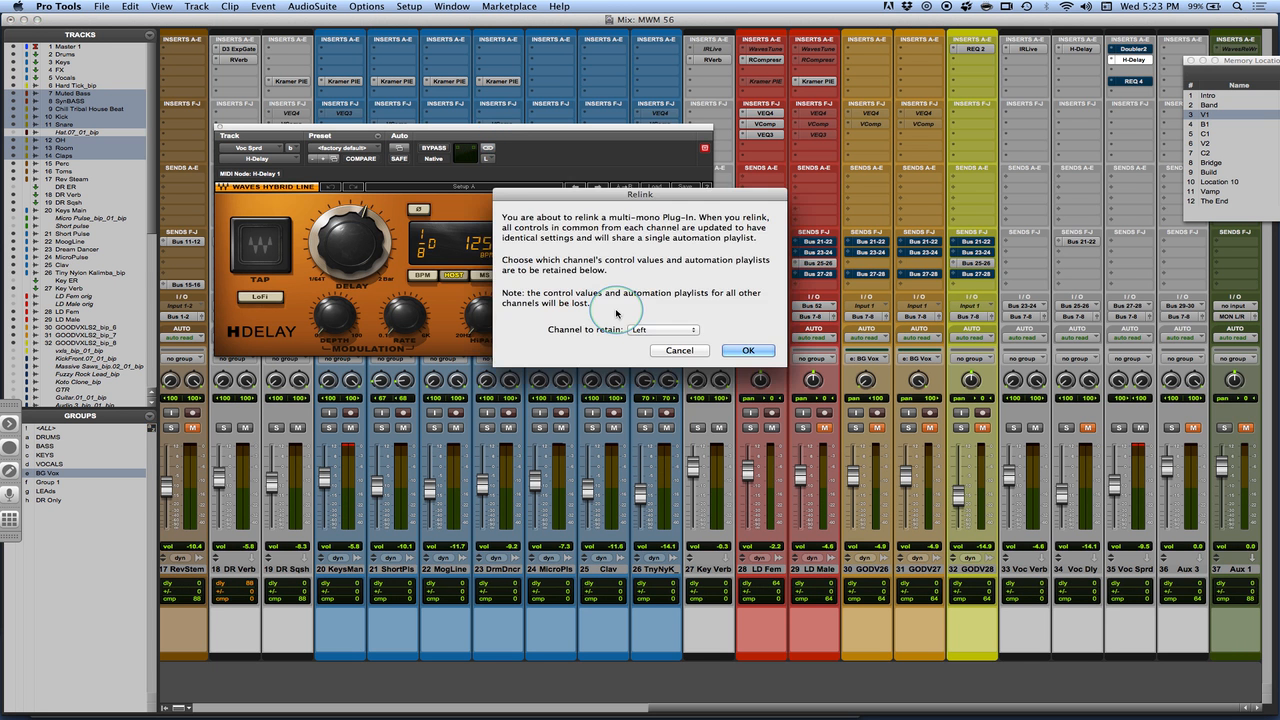
pyautogui.press('Return')
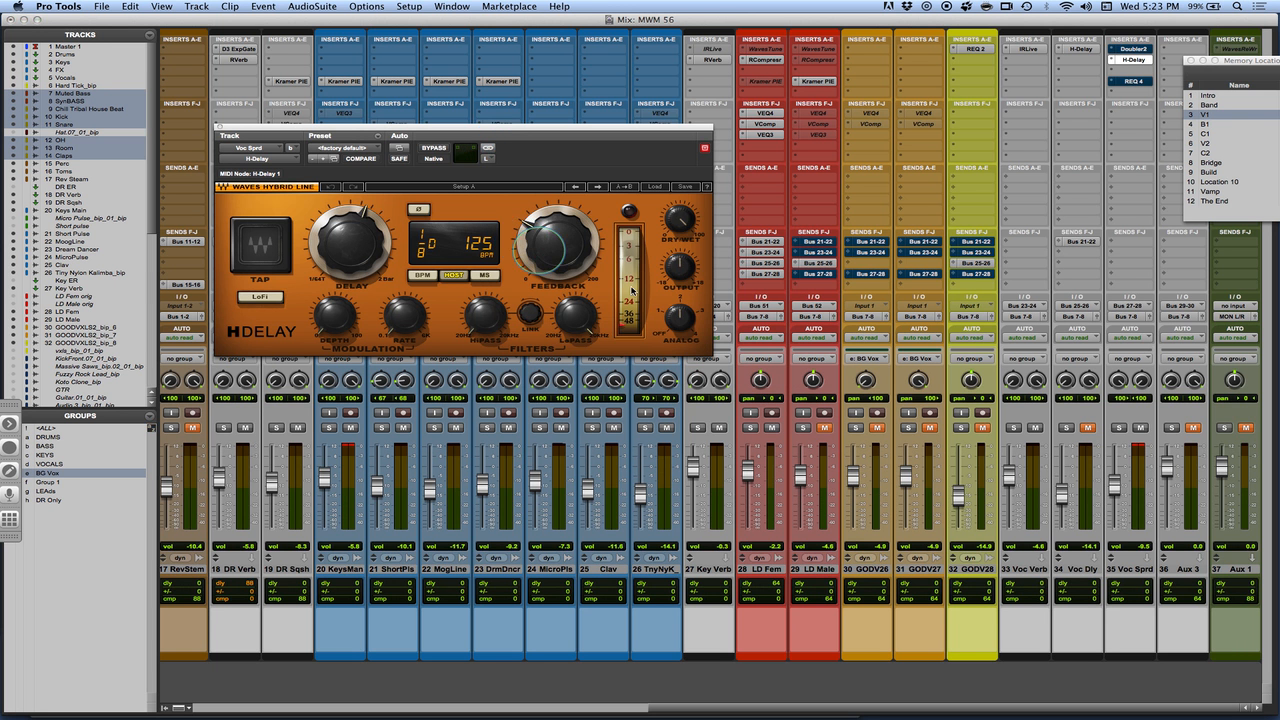
# - Turn the H-Delay feedback fully down and set a 30 ms delay in millisecond mode
pyautogui.moveTo(525, 247); pyautogui.dragTo(541, 284)
pyautogui.moveTo(320, 242); pyautogui.dragTo(336, 300)
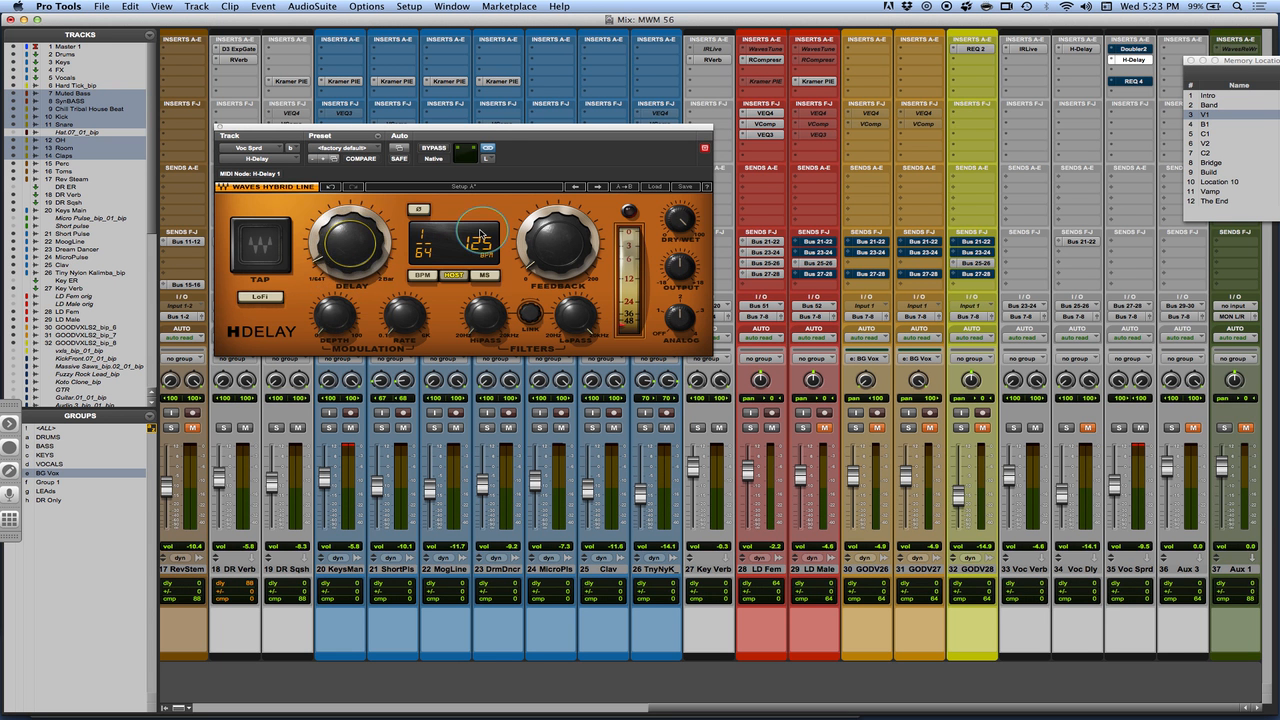
pyautogui.click(484, 275)
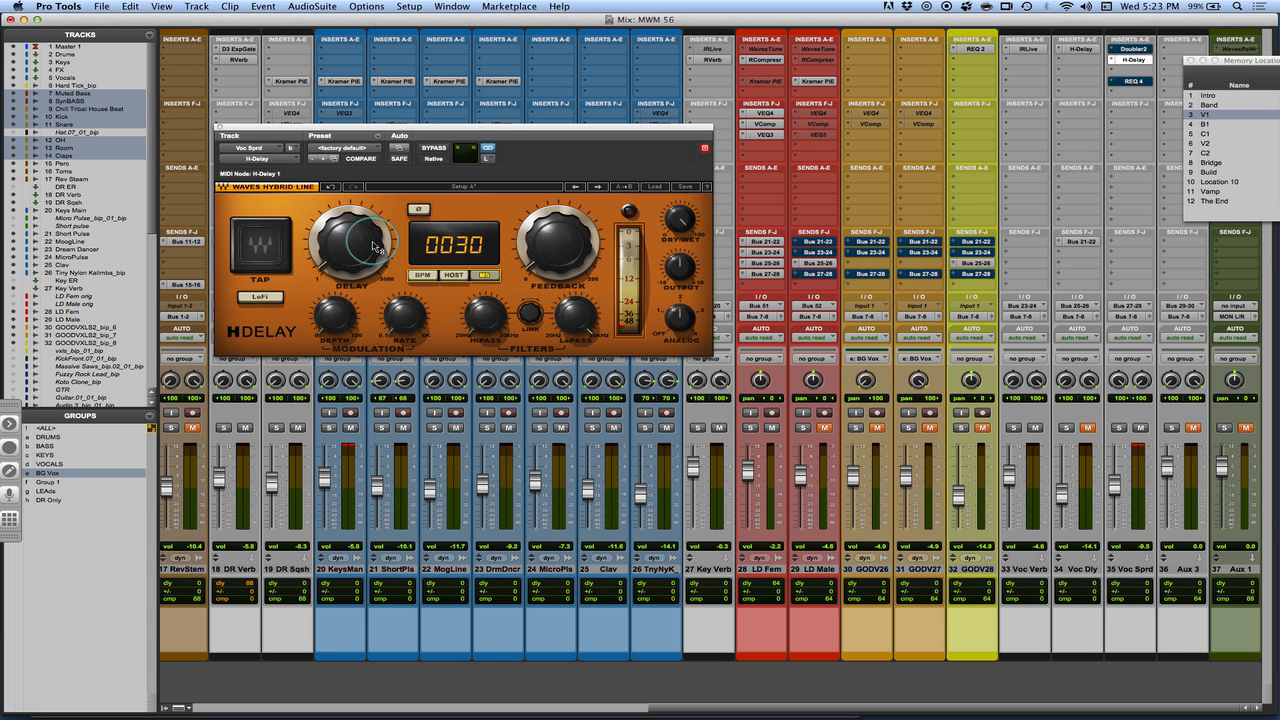
# - Narrow the H-Delay's bandwidth with its high-pass and low-pass filters and turn on LoFi
pyautogui.moveTo(460, 333)
pyautogui.mouseDown()
pyautogui.moveTo(462, 296)
pyautogui.moveTo(480, 332)
pyautogui.mouseUp()
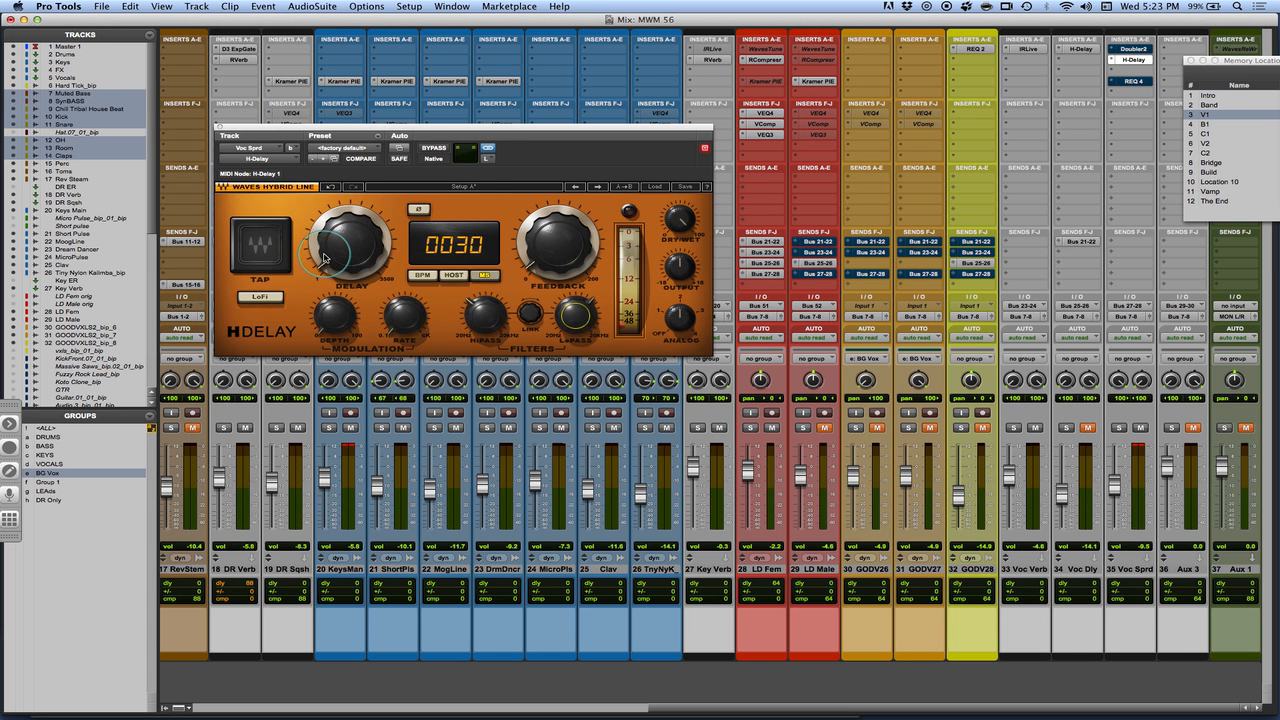
pyautogui.click(260, 297)
# - Unlink the H-Delay channels and show the left and right channel windows side by side
pyautogui.click(488, 150)
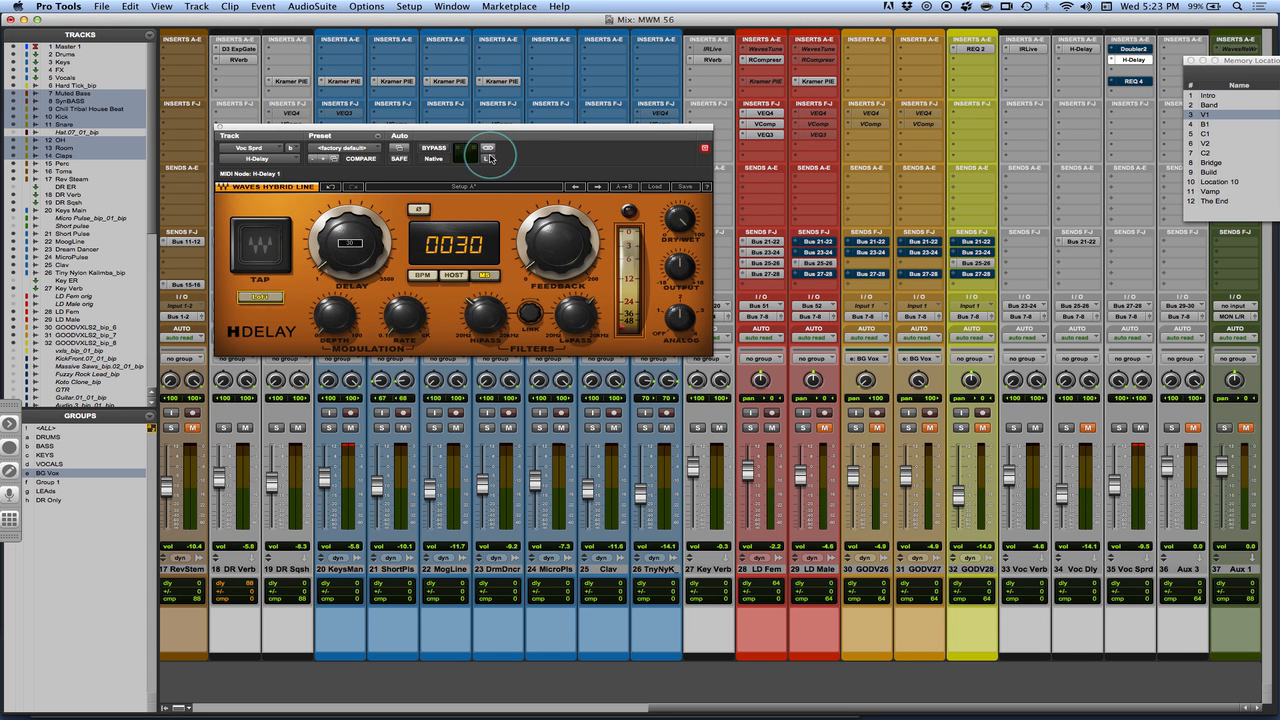
pyautogui.keyDown('alt'); pyautogui.click(489, 158); pyautogui.keyUp('alt')
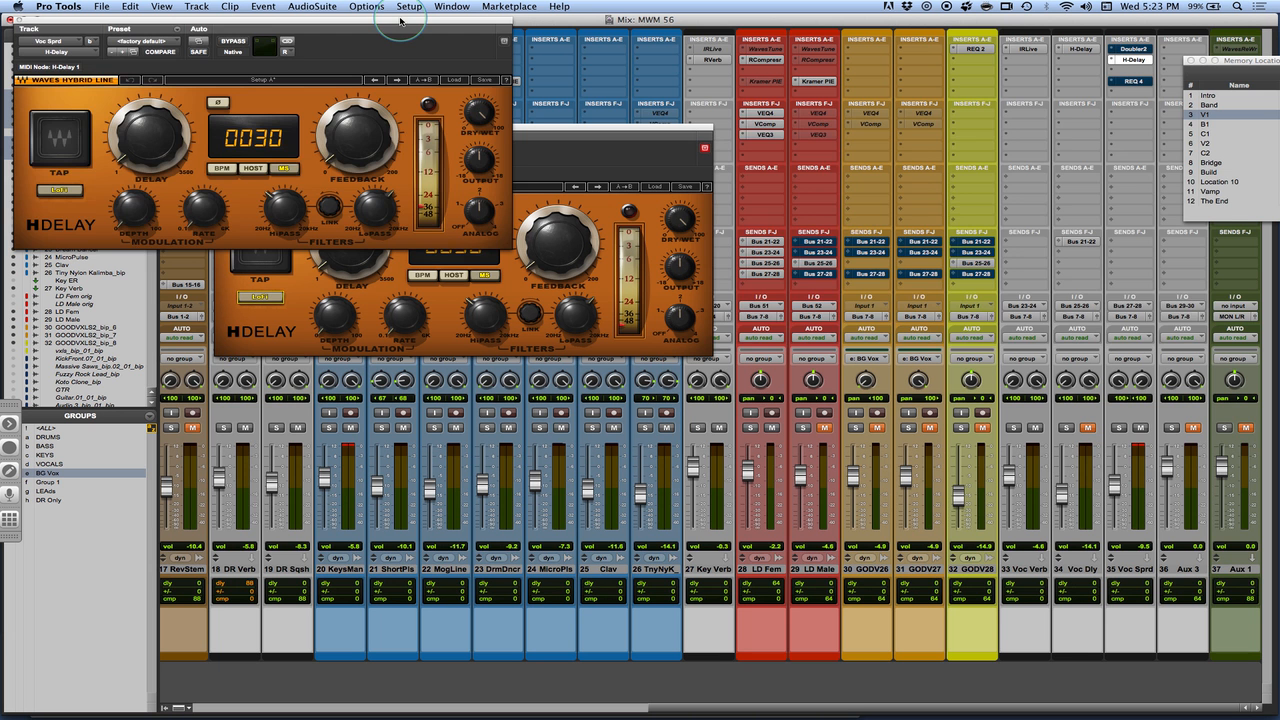
pyautogui.moveTo(400, 20); pyautogui.dragTo(980, 108)
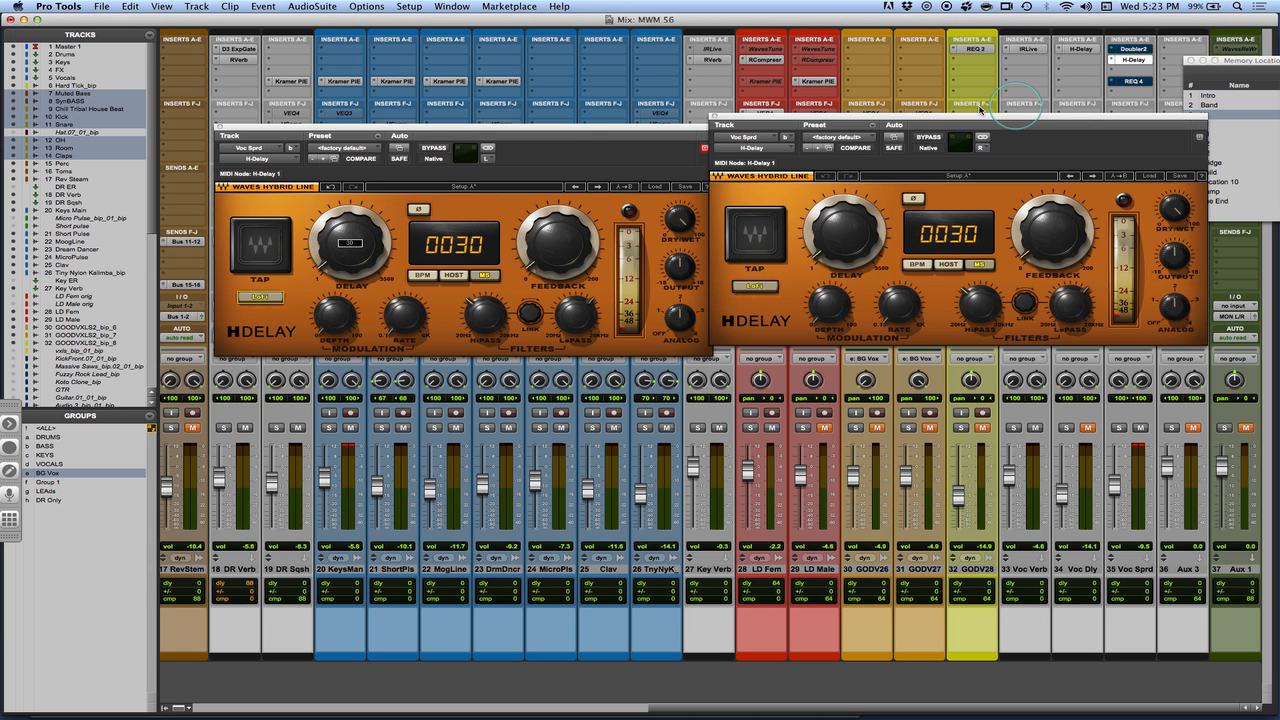
# - Try a delay time of 38 ms on the left H-Delay channel
pyautogui.click(365, 307)
pyautogui.click(361, 263)
pyautogui.click(470, 251)
pyautogui.moveTo(470, 251); pyautogui.dragTo(470, 246)
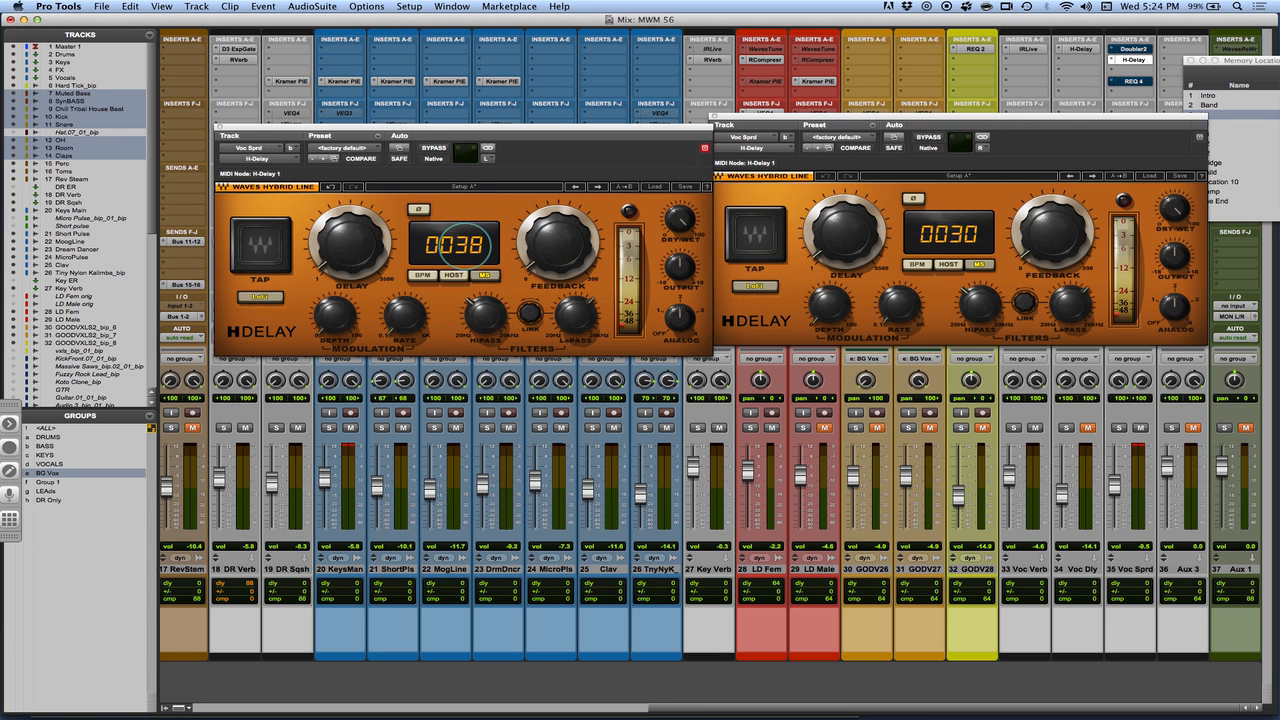
pyautogui.moveTo(472, 252); pyautogui.dragTo(482, 256)
pyautogui.click(349, 250)
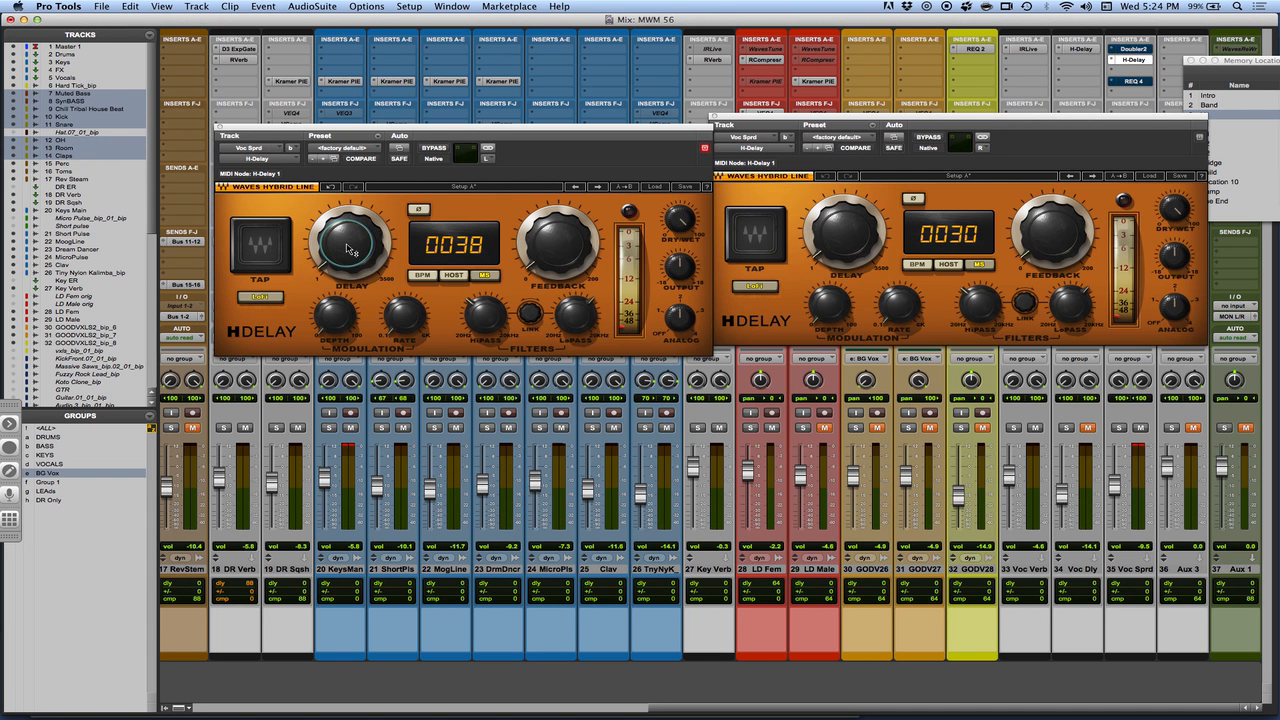
# - Set the H-Delay times to 32 ms on the left channel and 28 ms on the right channel
pyautogui.doubleClick(347, 247)
pyautogui.click(366, 311)
pyautogui.write('32')
pyautogui.press('Return')
pyautogui.doubleClick(836, 235)
pyautogui.write('28')
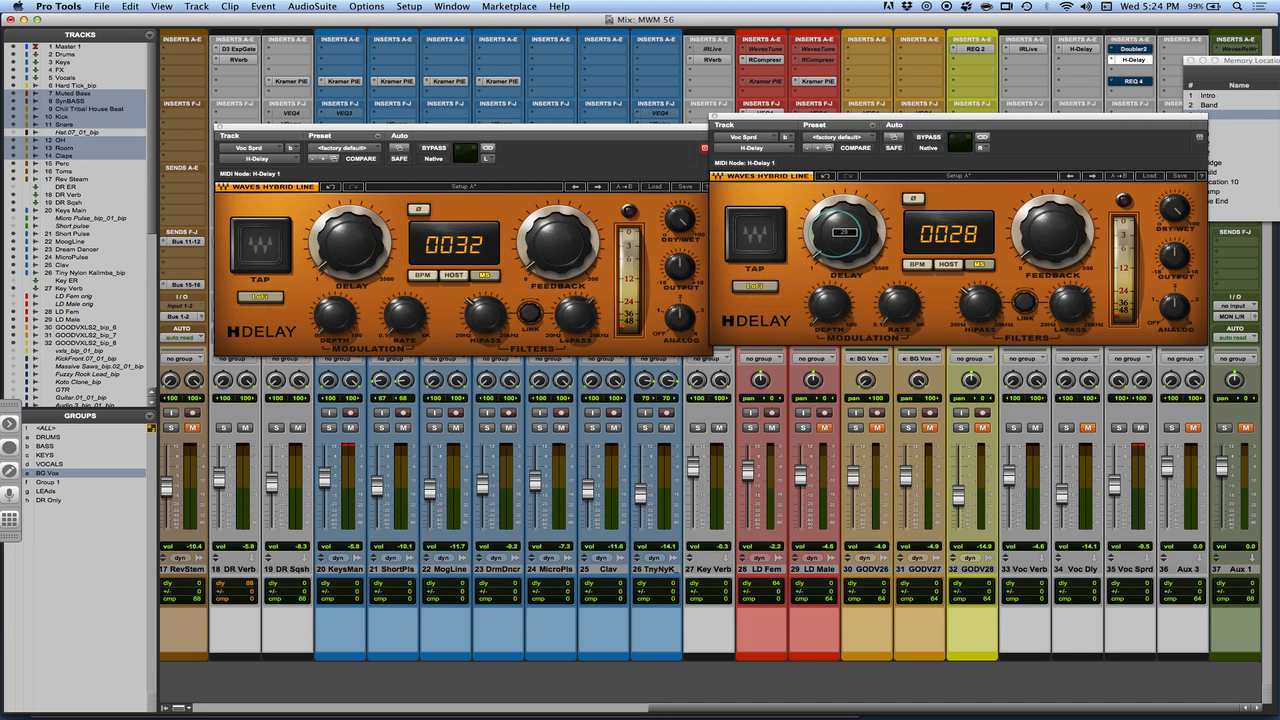
pyautogui.click(948, 288)
pyautogui.click(969, 233)
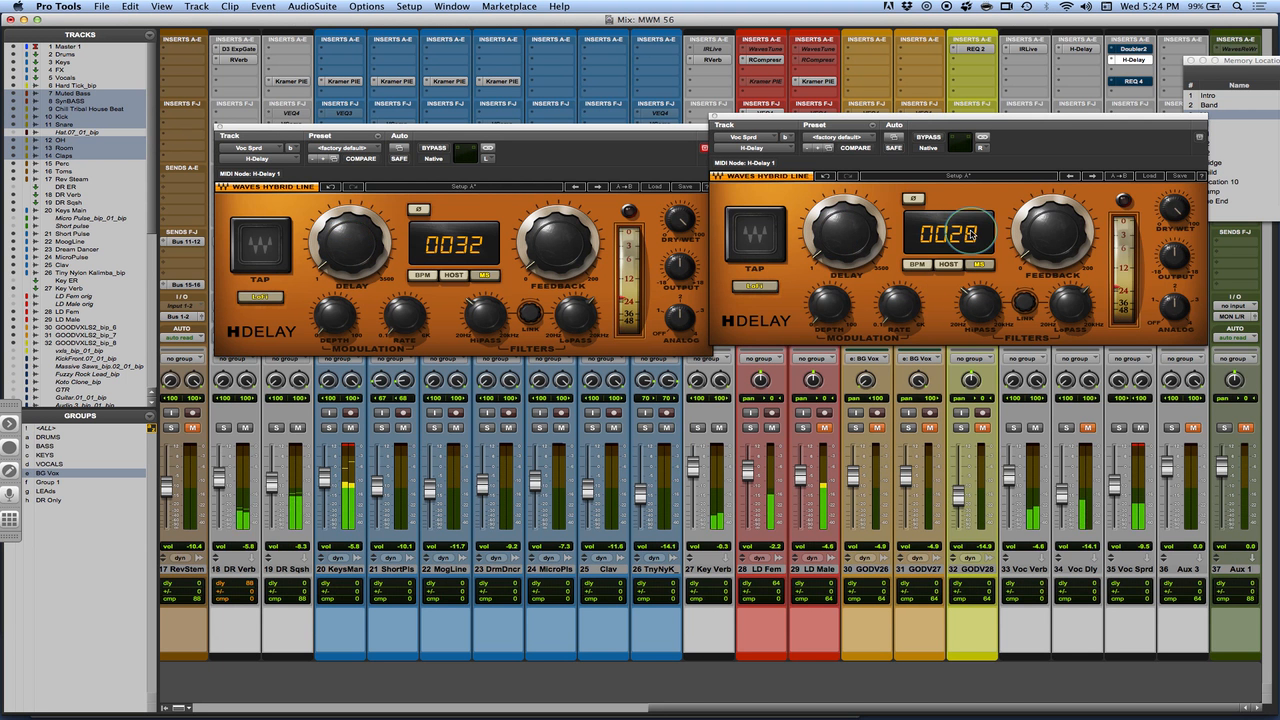
# - Solo LD Fem and Voc Sprd and fine-tune the Voc Sprd fader level
pyautogui.click(756, 428)
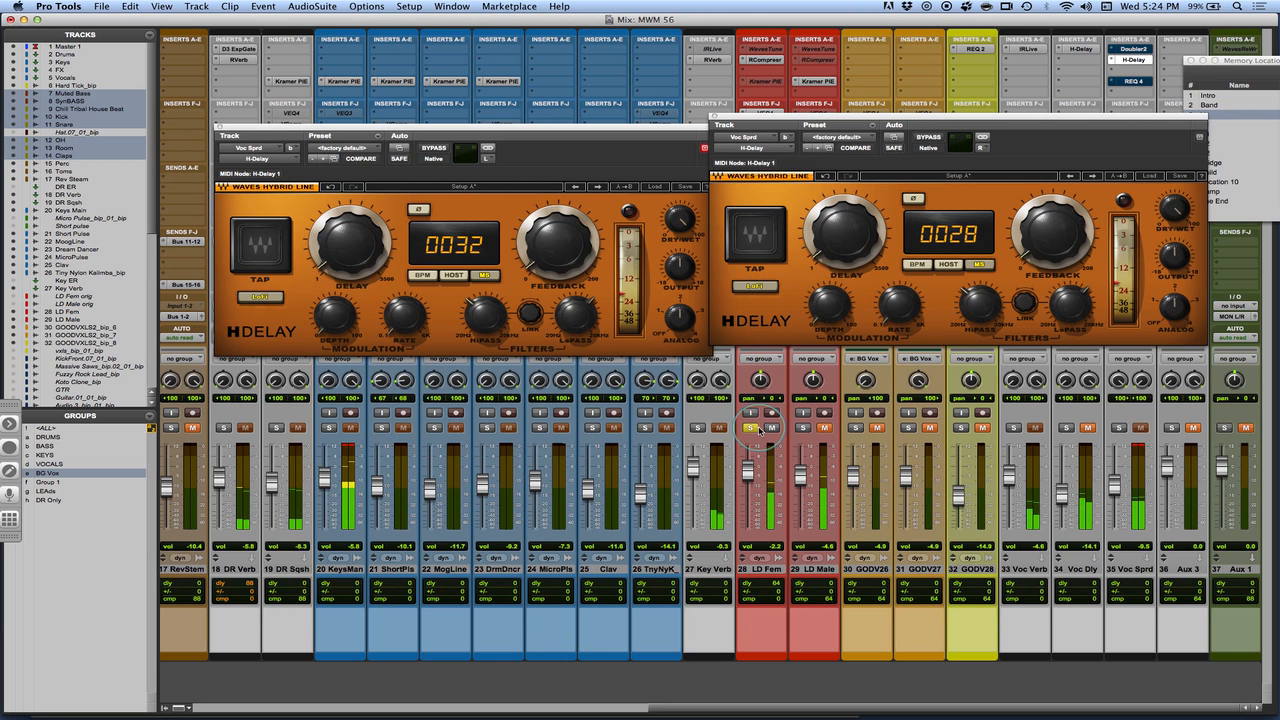
pyautogui.click(1118, 428)
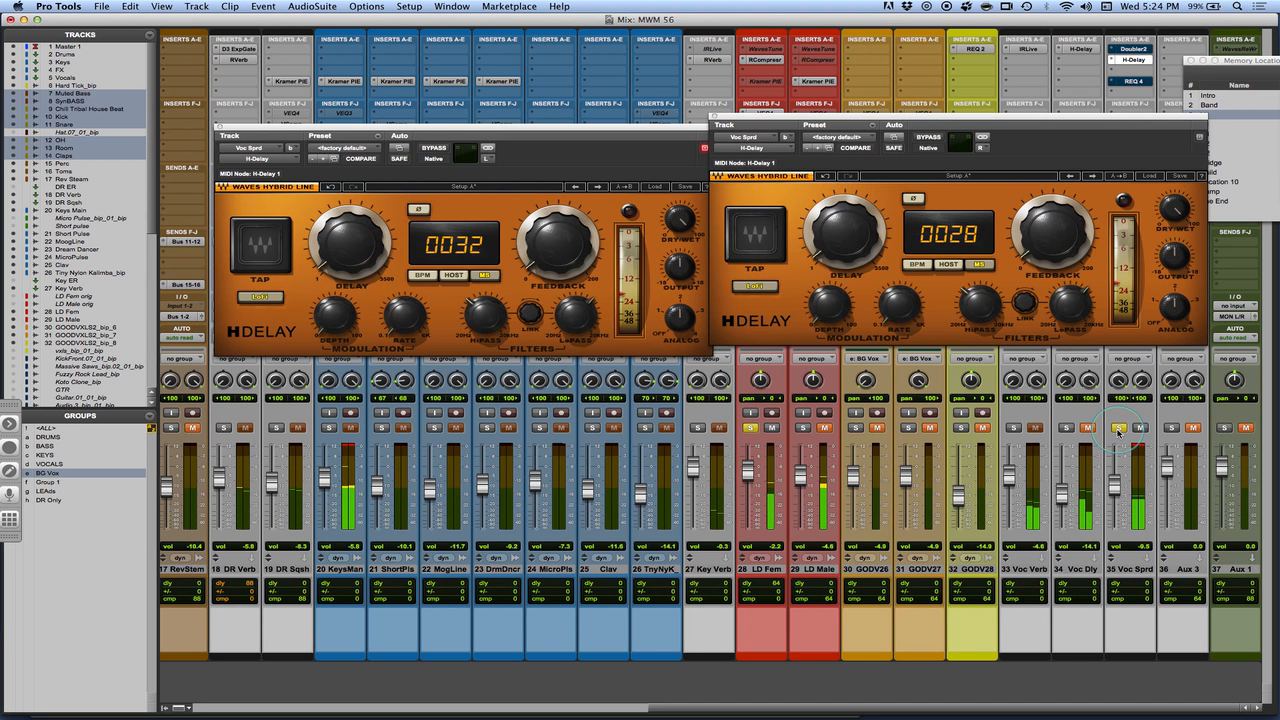
pyautogui.click(1117, 487)
pyautogui.moveTo(1116, 487); pyautogui.dragTo(1115, 490)
# - Adjust the high-pass and low-pass filters on both H-Delay channels
pyautogui.click(787, 334)
pyautogui.click(978, 307)
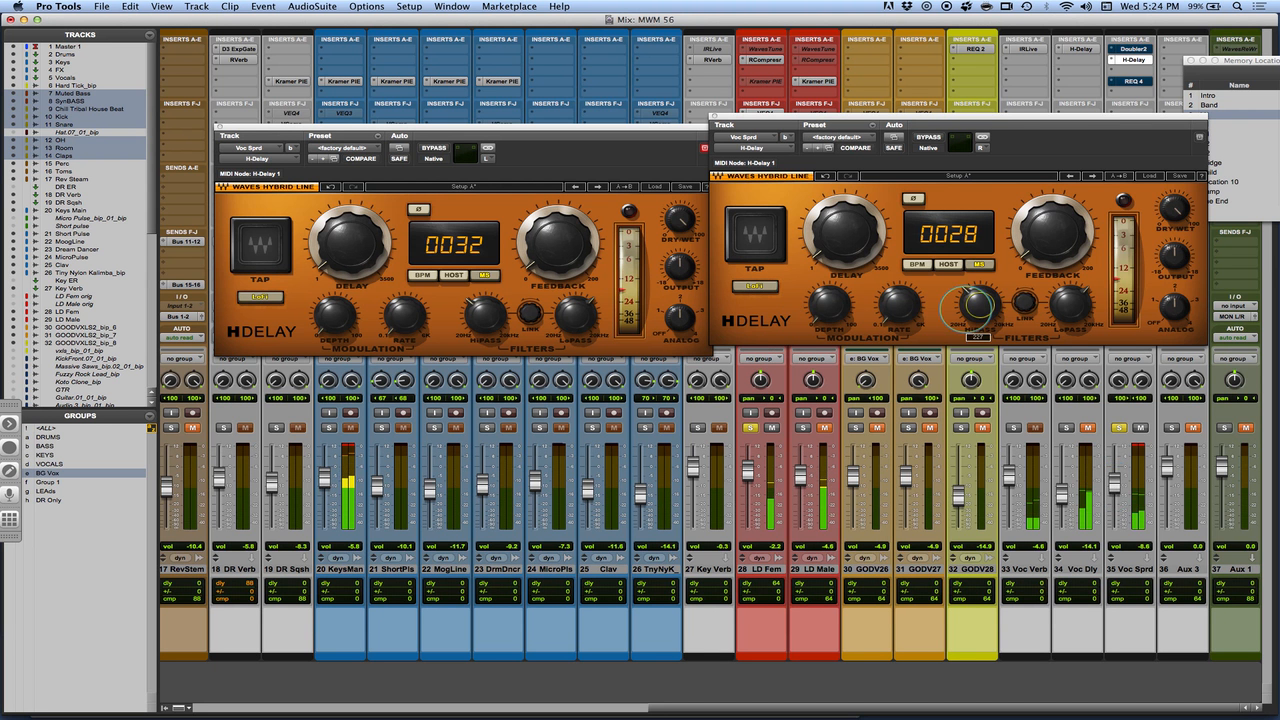
pyautogui.moveTo(978, 307); pyautogui.dragTo(970, 313)
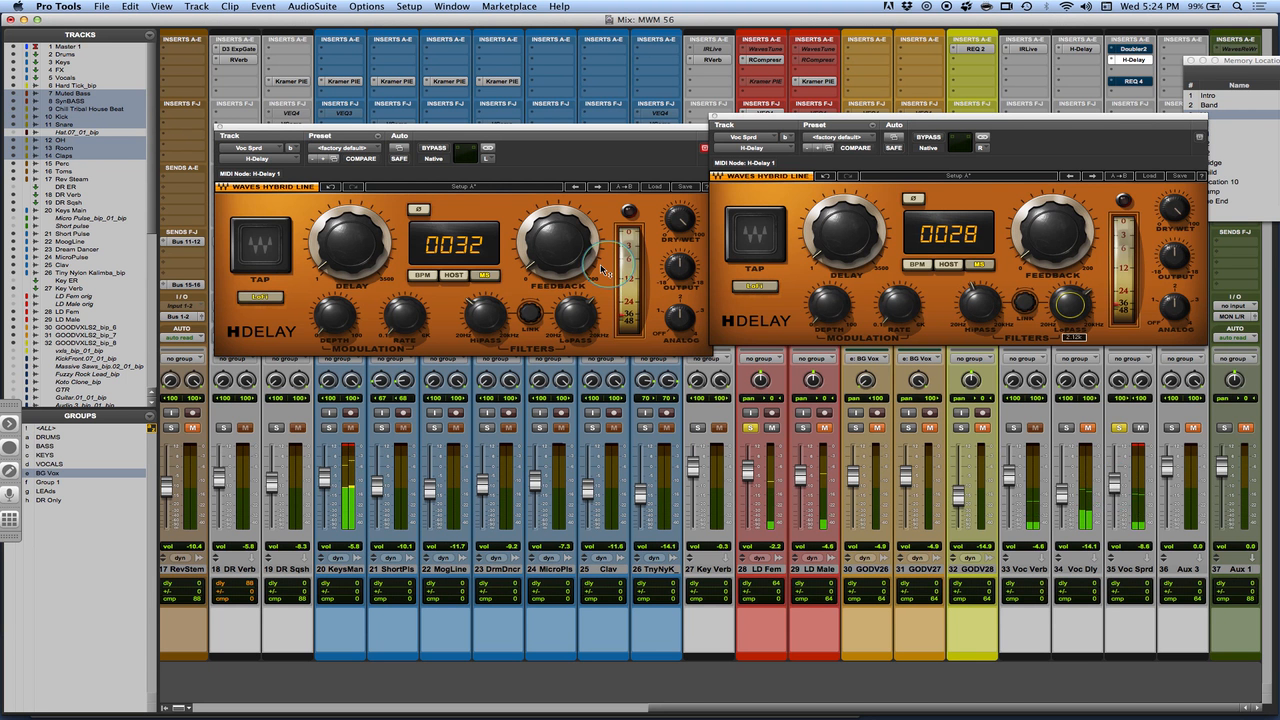
pyautogui.click(483, 313)
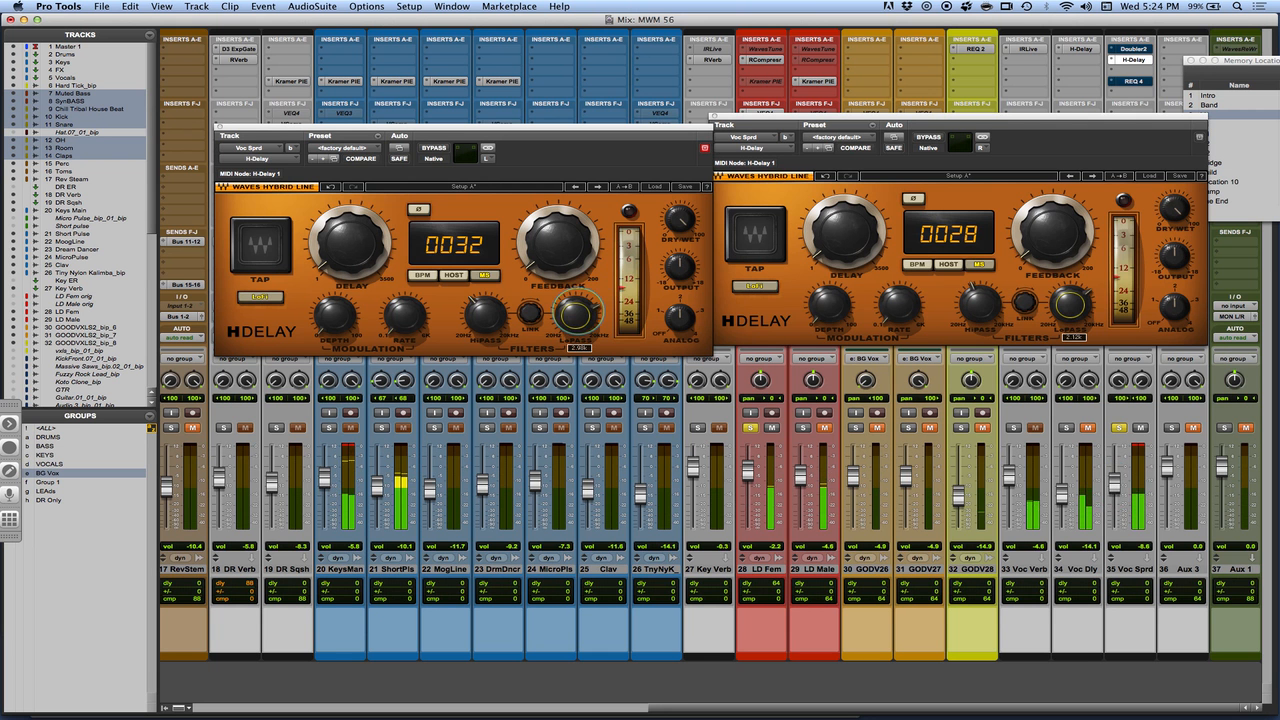
# - Compare the lead vocal with Voc Sprd muted and unmuted, and clear the solos
pyautogui.click(1142, 429)
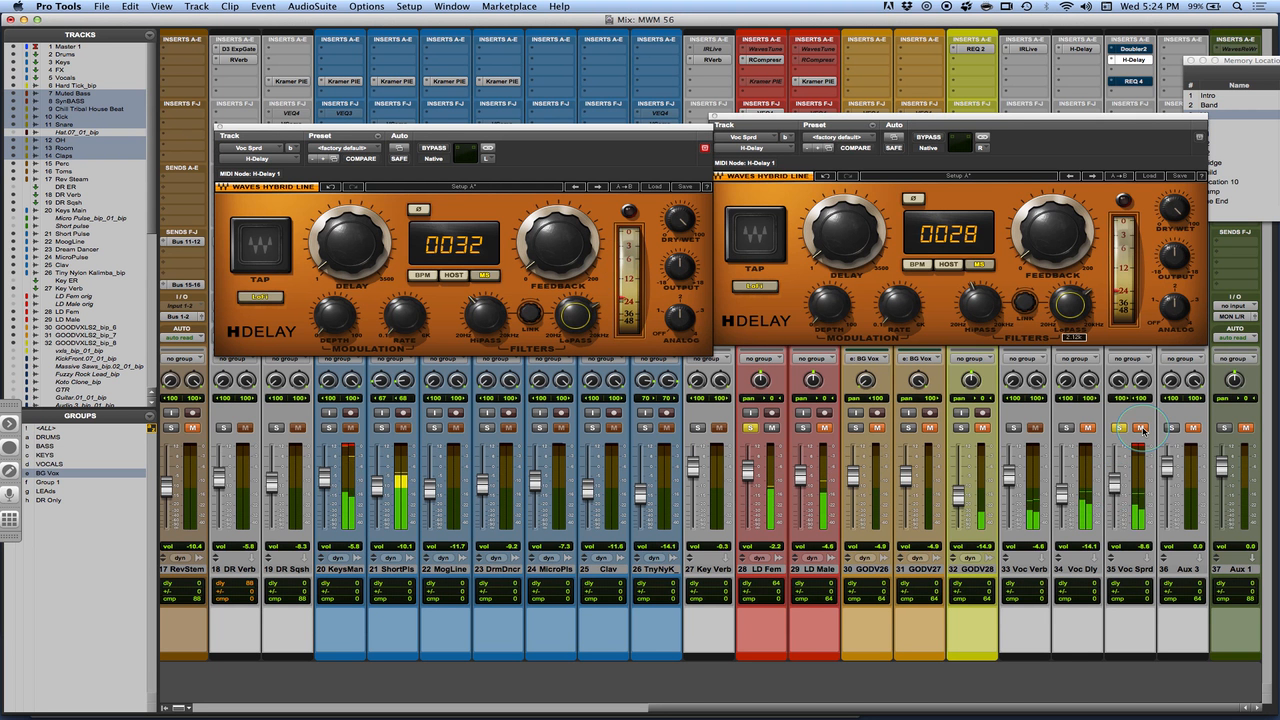
pyautogui.click(1142, 429)
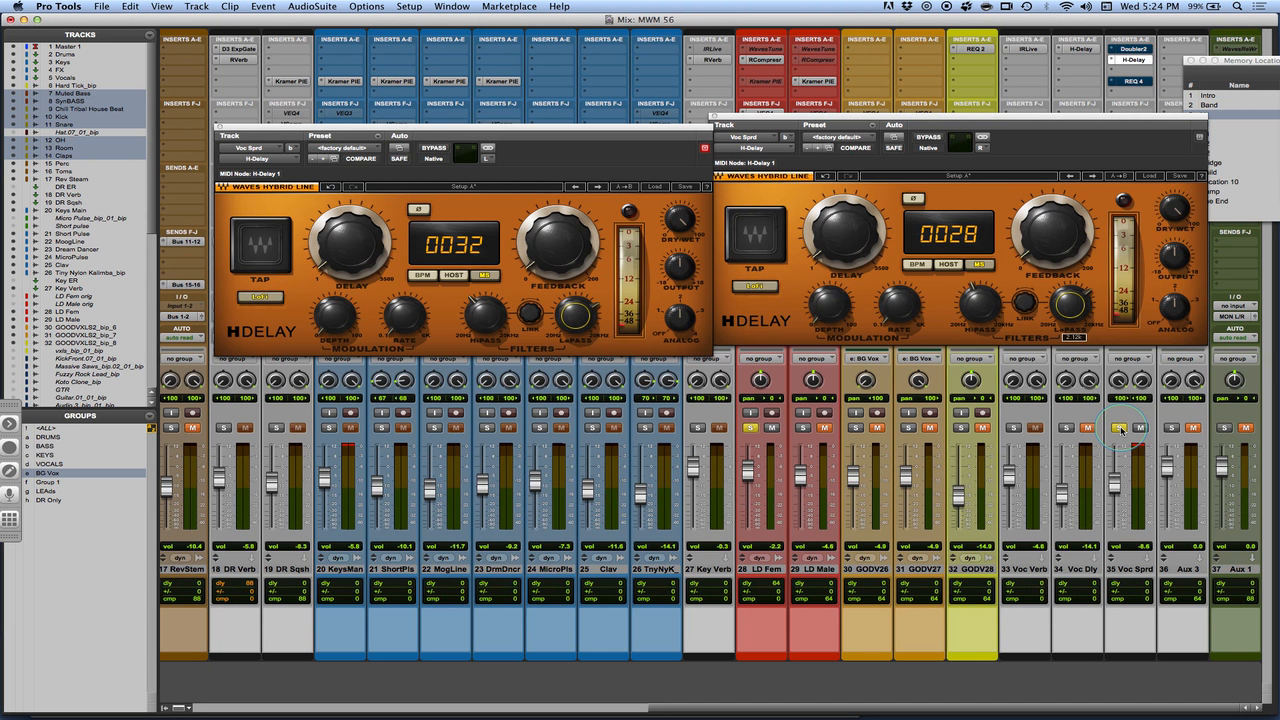
pyautogui.keyDown('alt'); pyautogui.click(1118, 428); pyautogui.keyUp('alt')
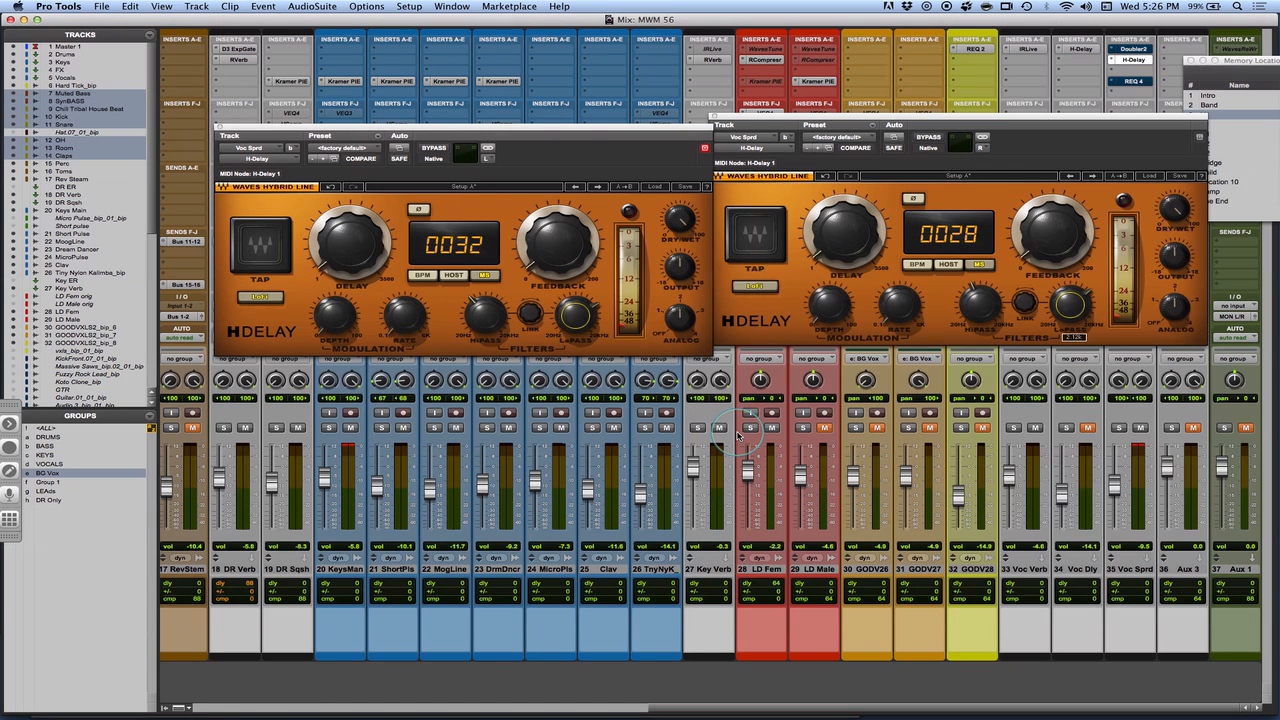
# - Switch to the MWM Episode 56 presentation in PowerPoint and start its slide show
pyautogui.press('super+Tab')
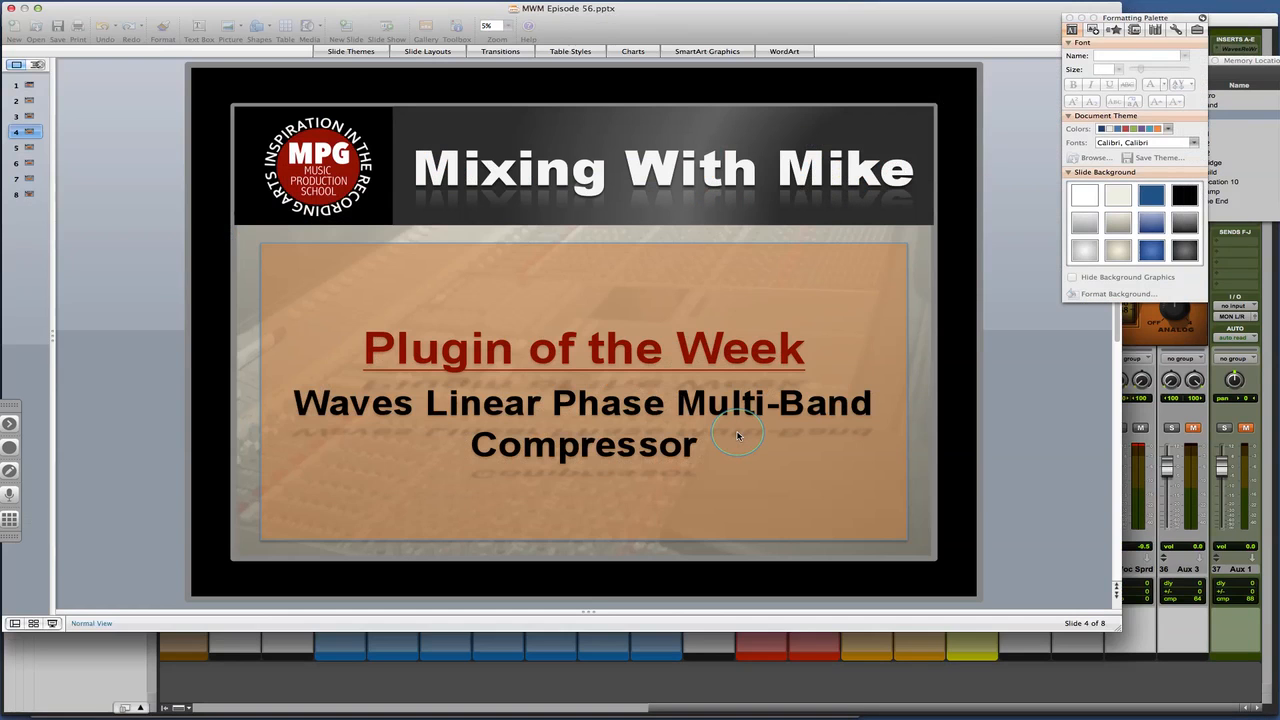
pyautogui.press('super+shift+Return')
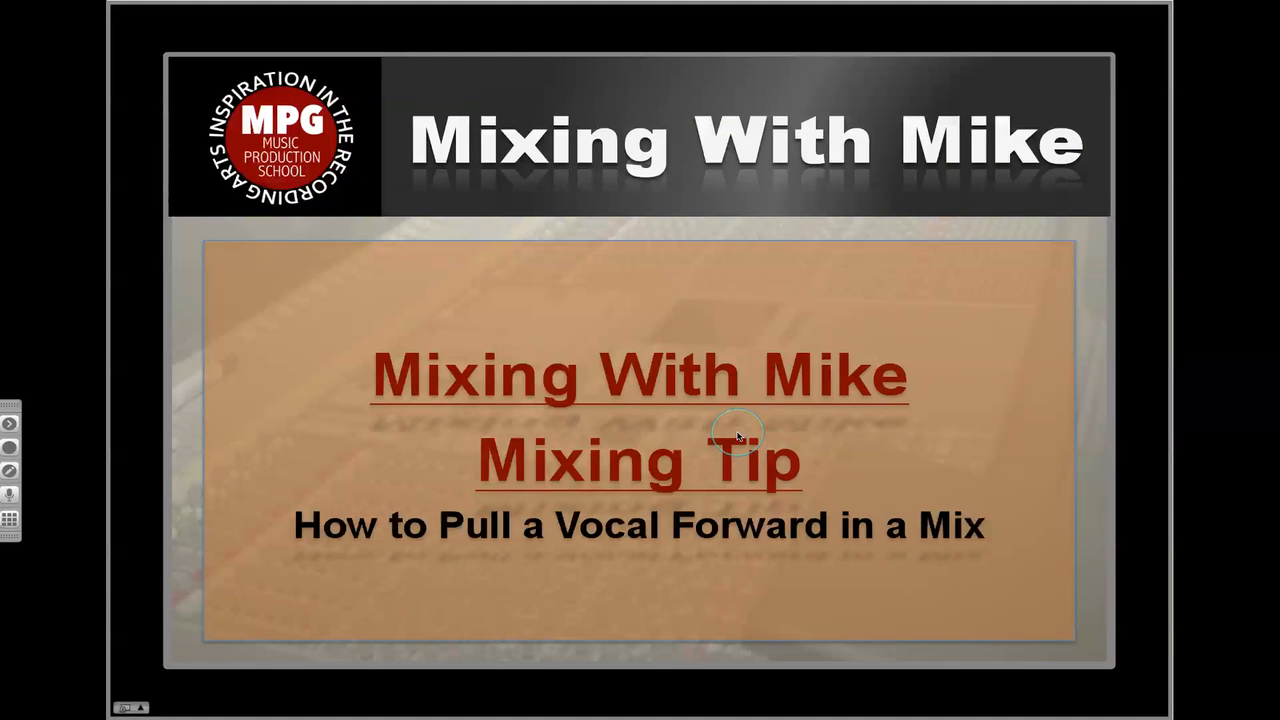